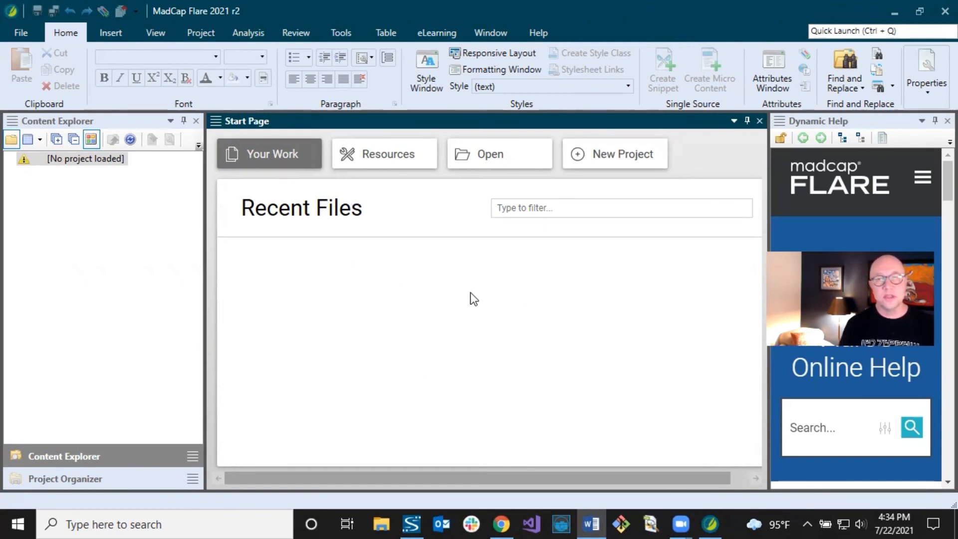
Step: Look over the Content Explorer, the Project Organizer and the Insert, View, Project and Home command sets
click(89, 118)
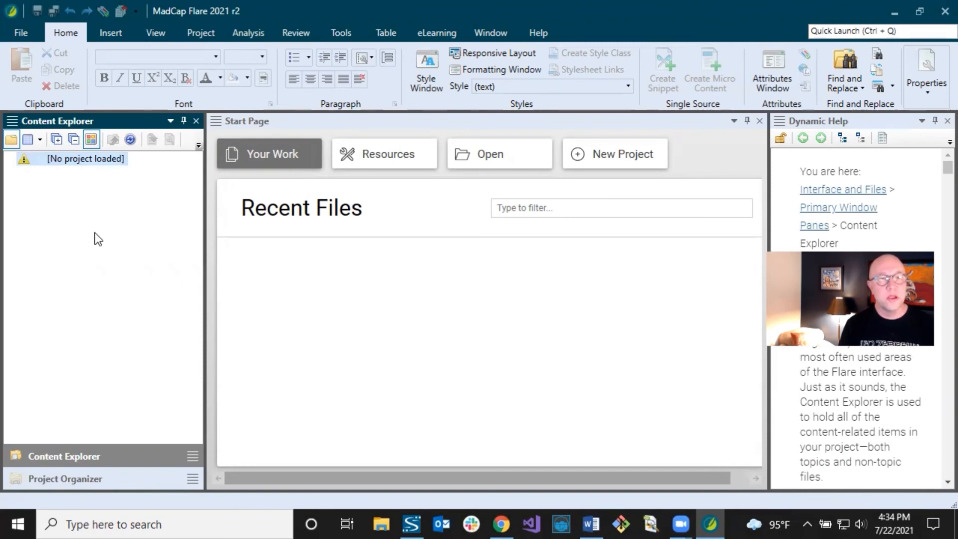
click(103, 481)
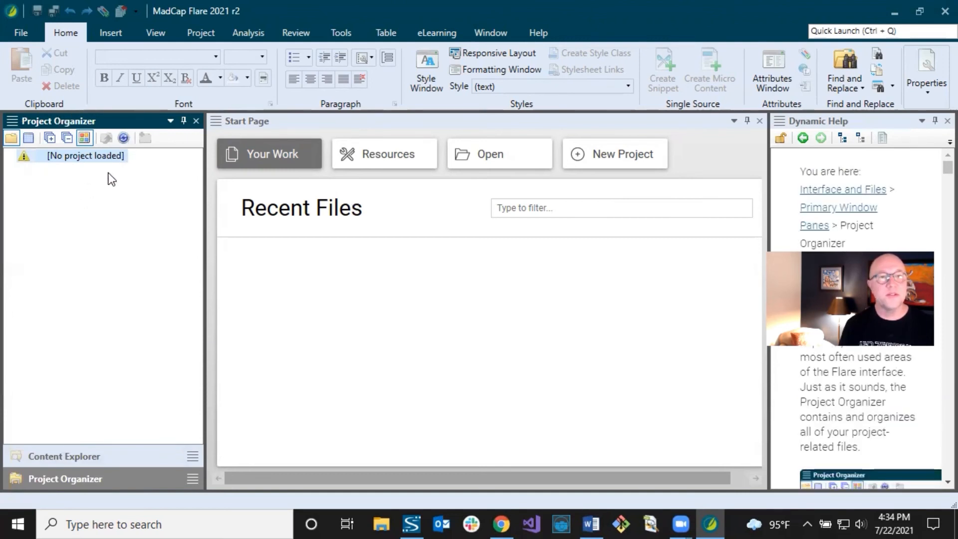
click(111, 32)
click(155, 33)
click(188, 30)
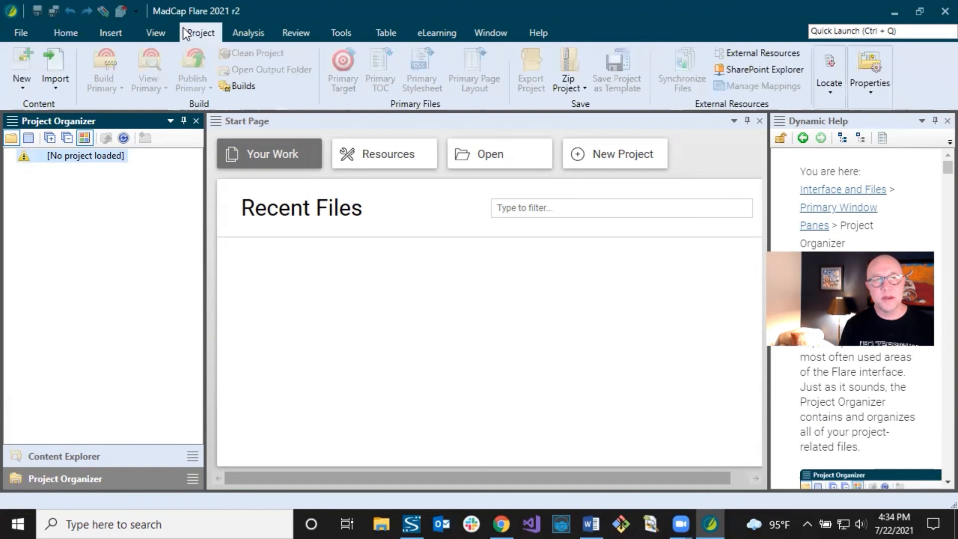
click(74, 30)
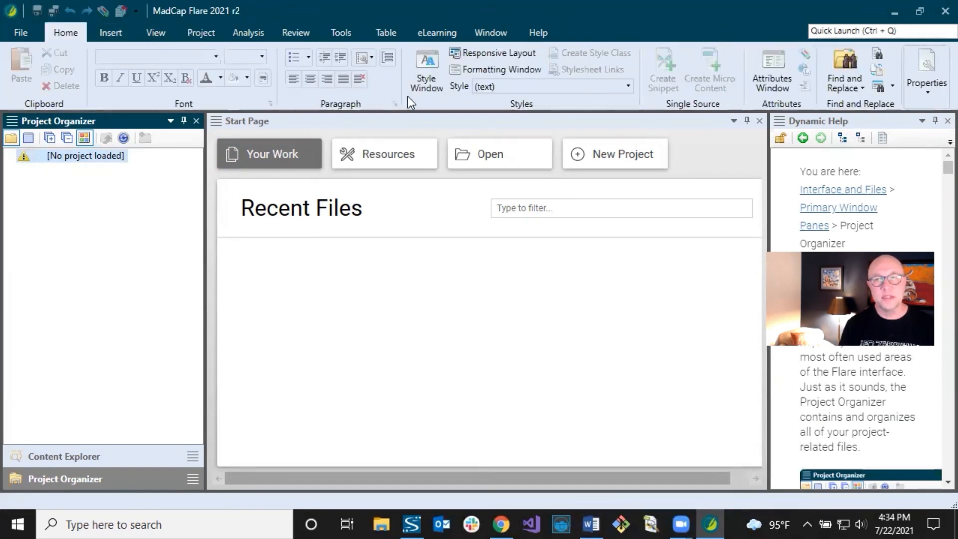
Step: View the Dynamic Help topics for the Start Page and the Project Organizer, and close Dynamic Help
click(865, 120)
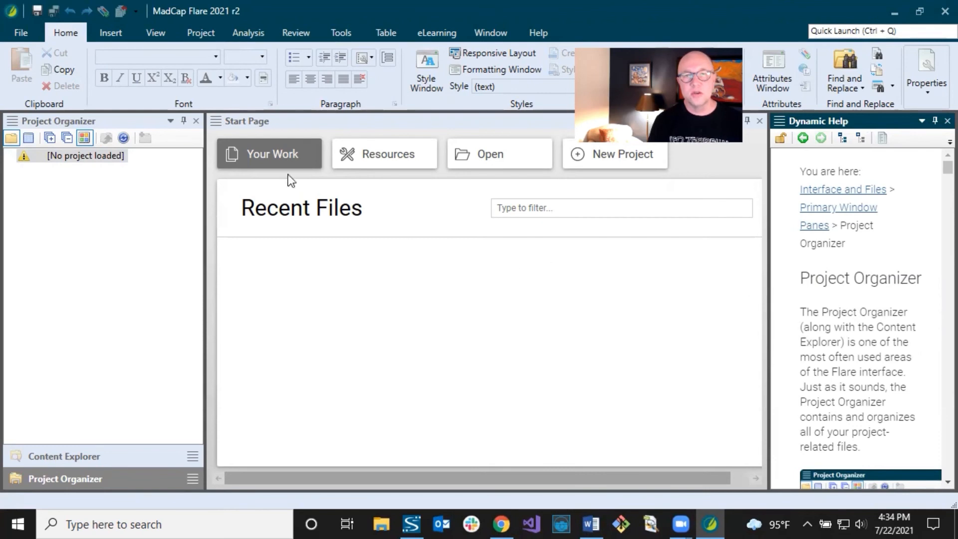
click(256, 121)
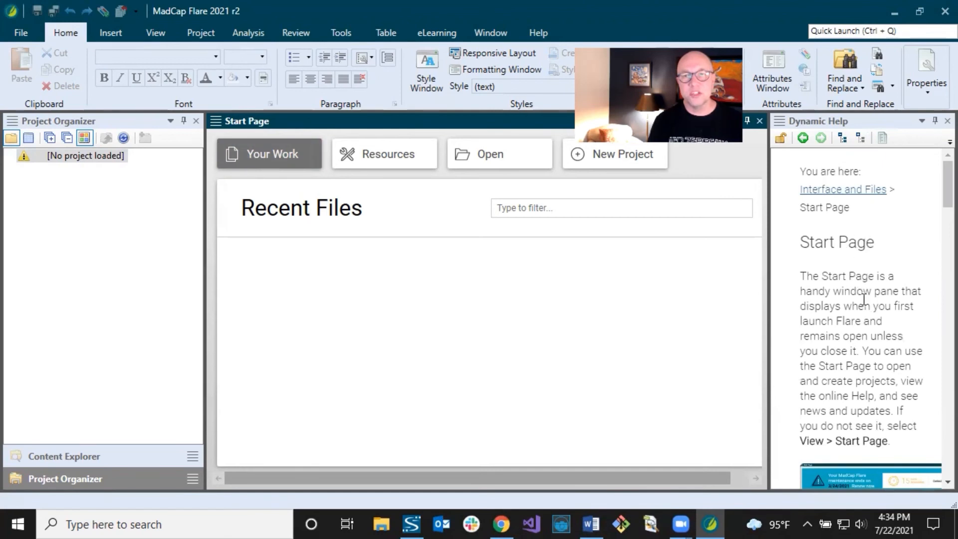
click(102, 123)
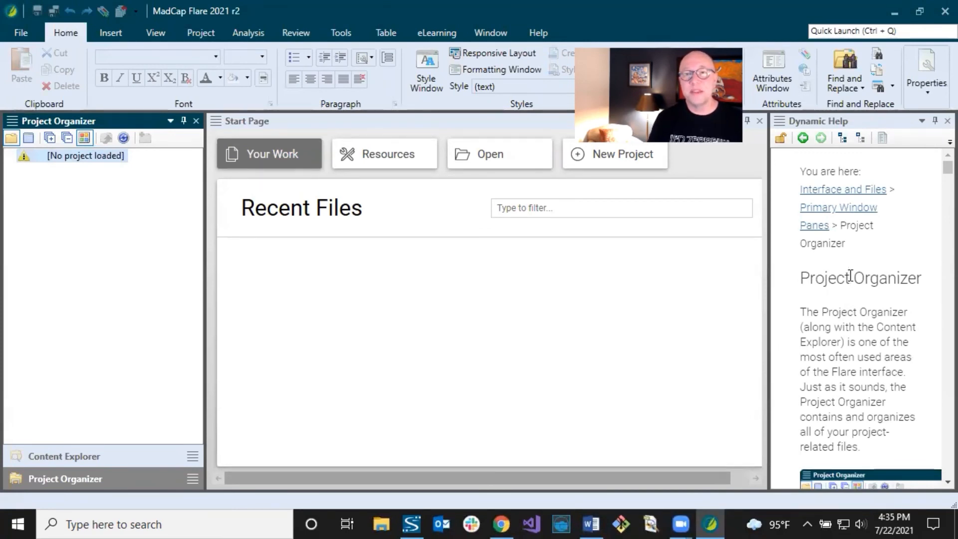
click(948, 121)
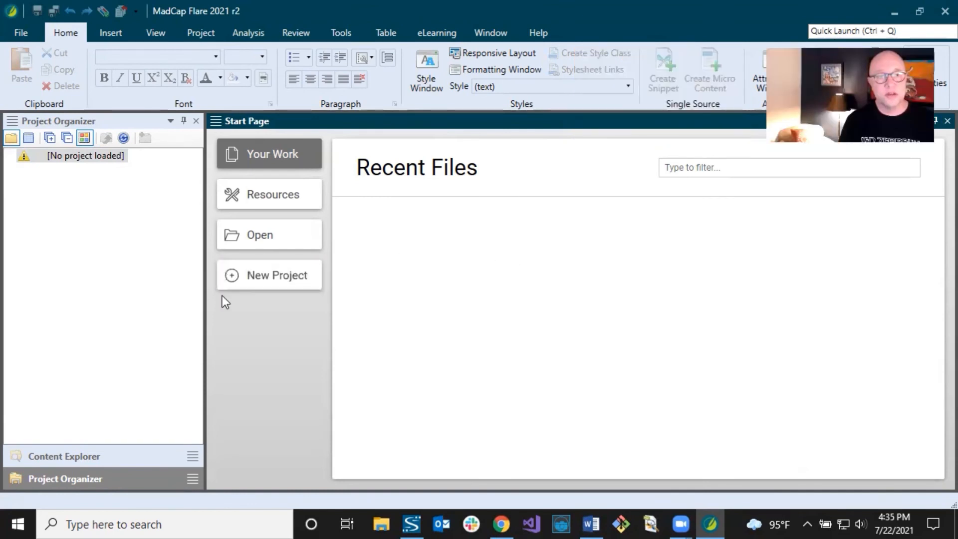
Step: Start a new project named My Project5 in the Documents\My Projects folder and continue to the template selection
click(256, 280)
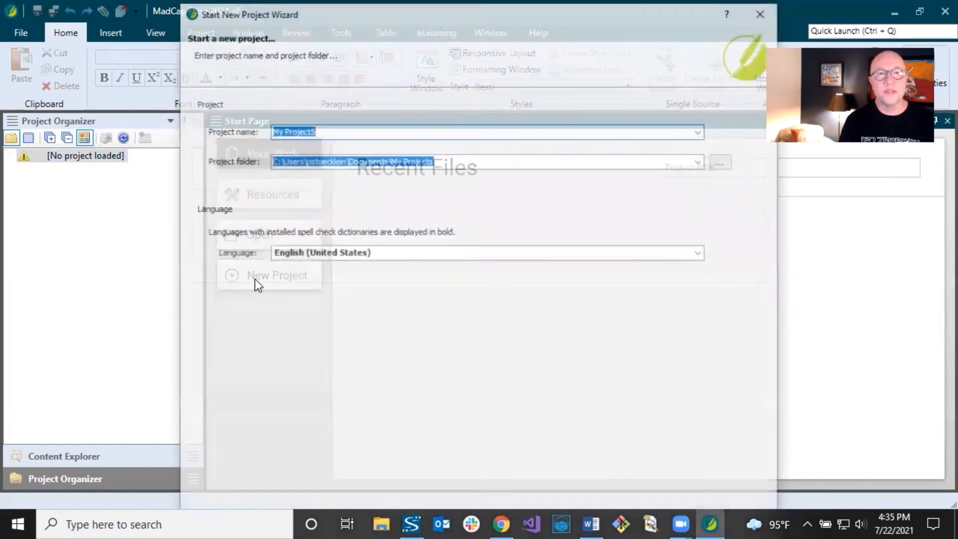
click(322, 131)
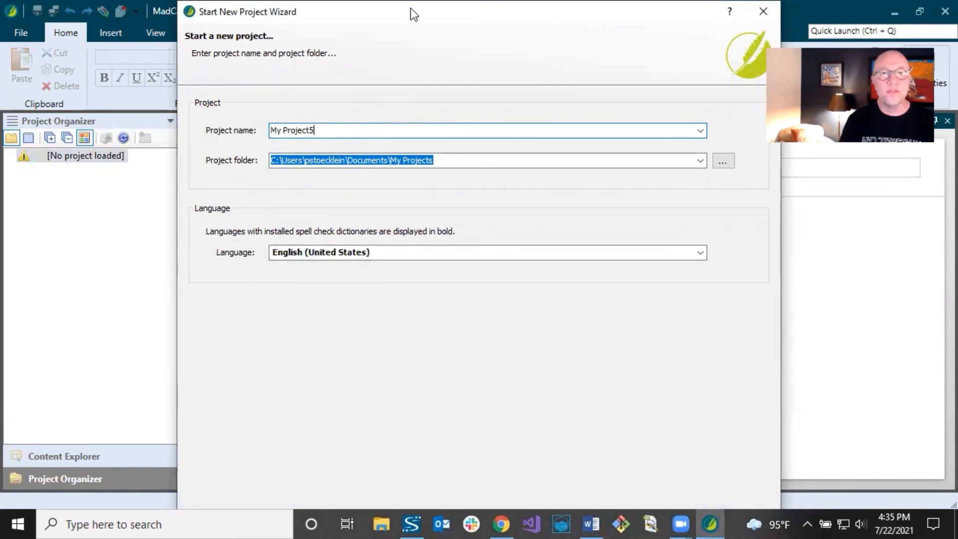
mouse_move(413, 9)
mouse_down()
mouse_move(413, 103)
mouse_move(398, 11)
mouse_up()
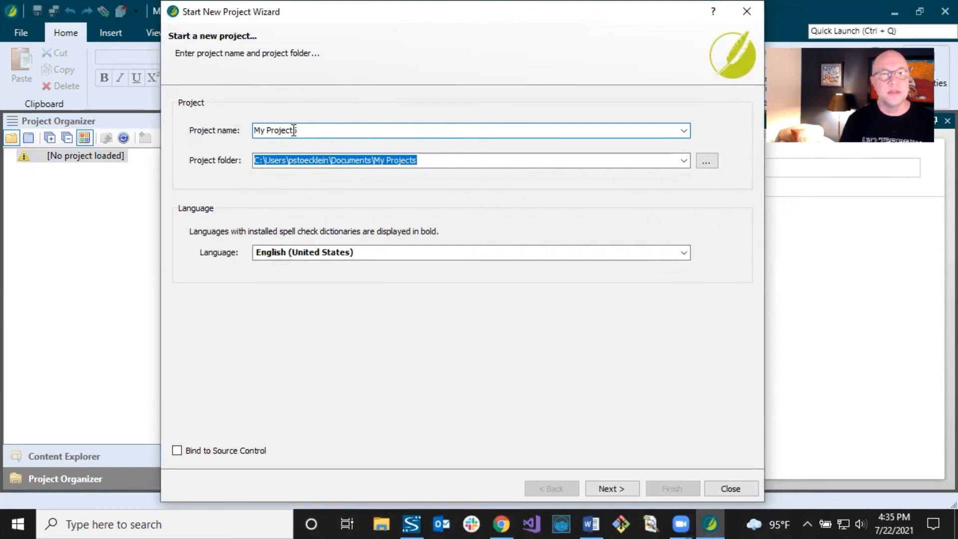
click(357, 159)
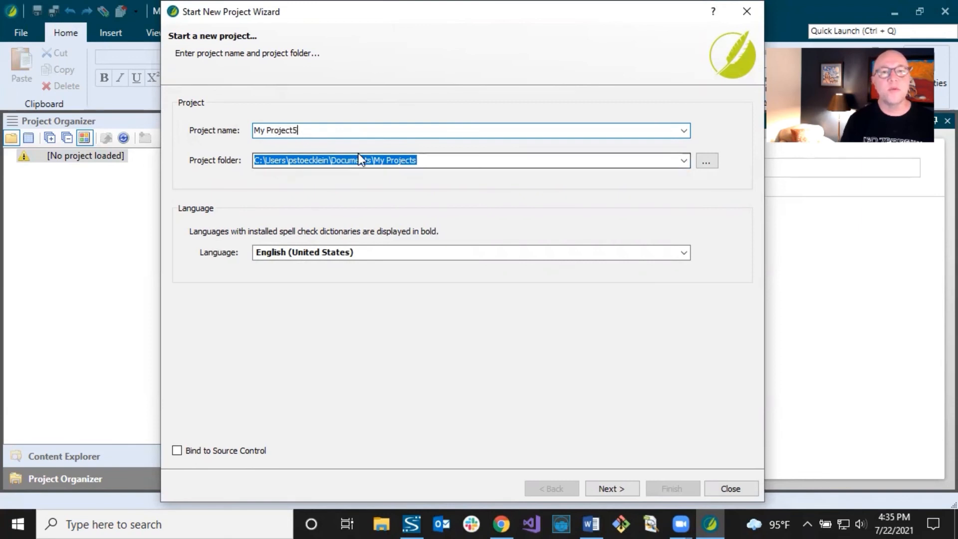
click(354, 160)
drag(331, 160, 430, 159)
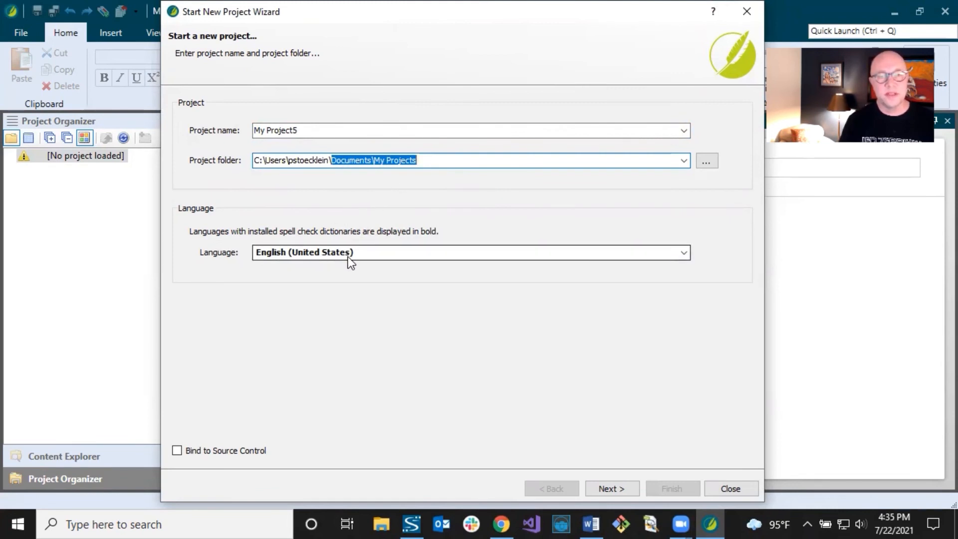
click(610, 488)
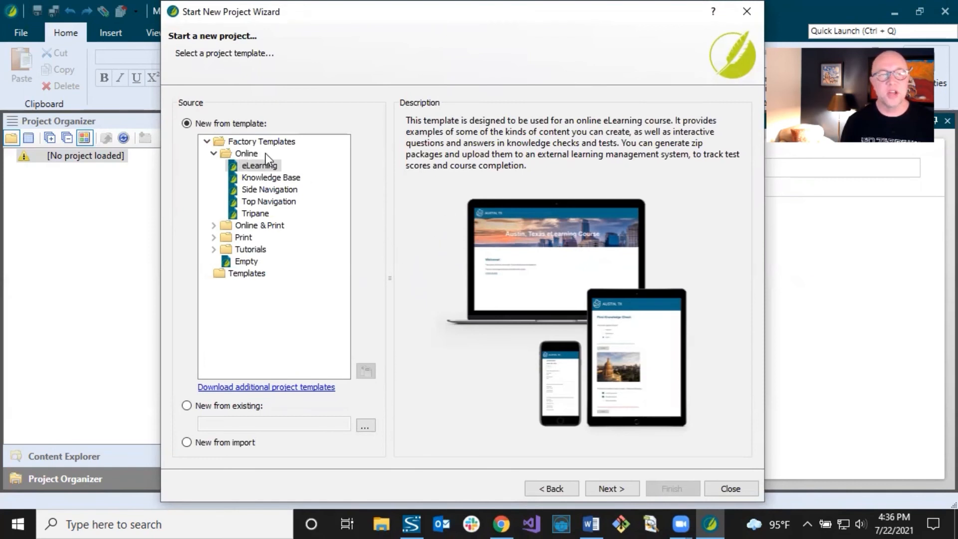
Step: Expand the Online & Print and Print template groups and preview the Knowledge Base, Side Navigation, Top Navigation, Brochure and Product Foldout templates
click(214, 226)
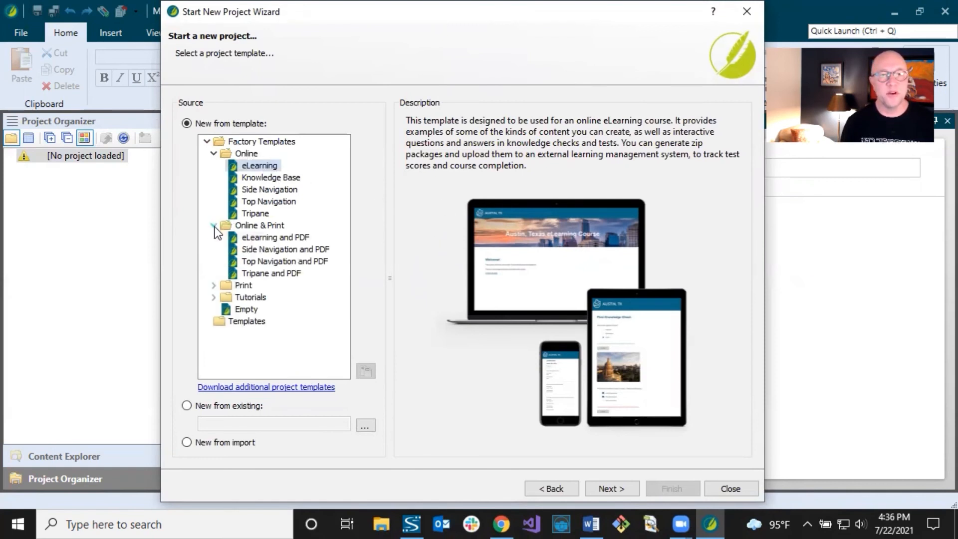
click(214, 285)
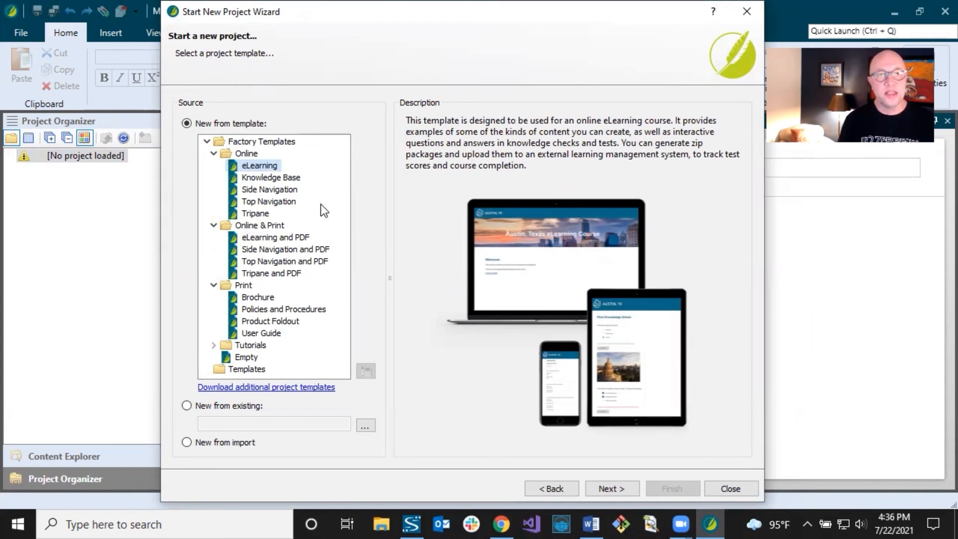
click(256, 177)
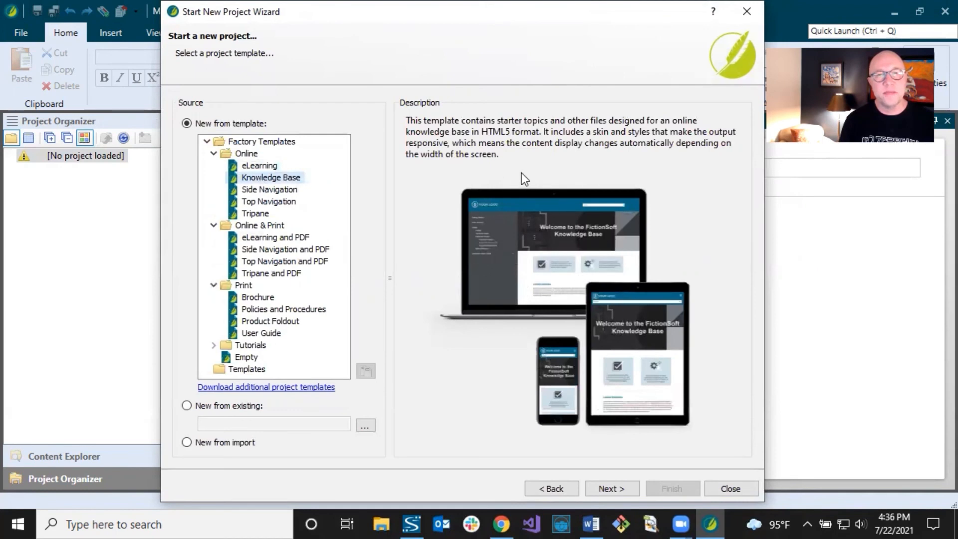
click(271, 190)
click(266, 202)
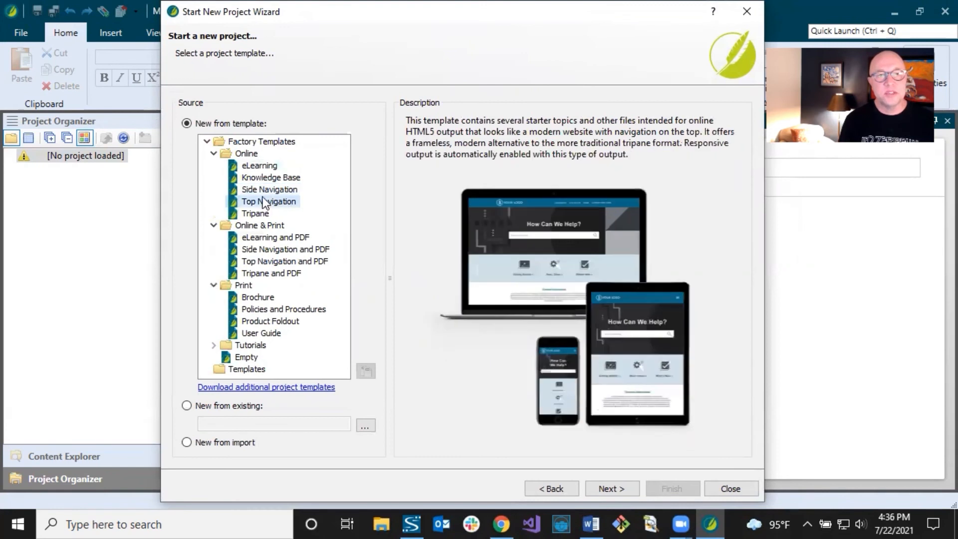
click(264, 191)
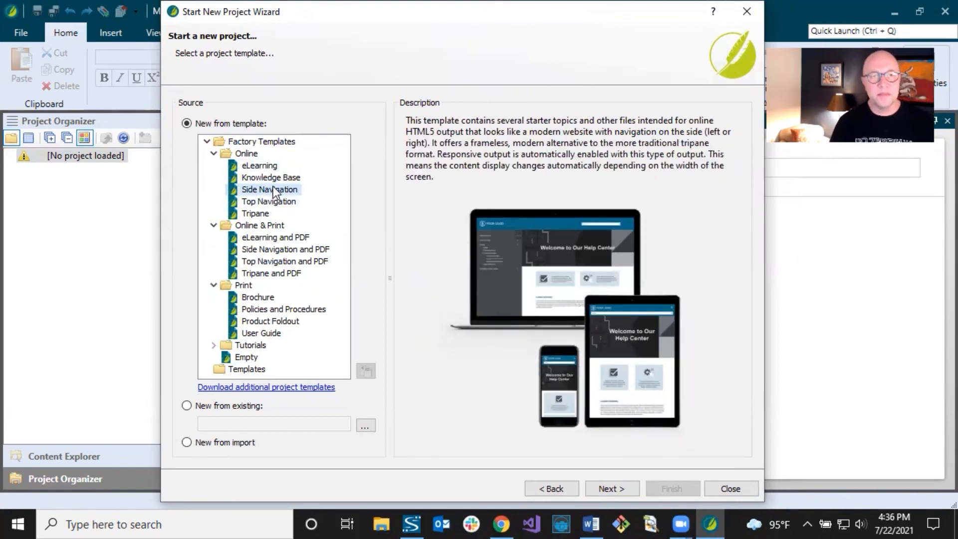
click(271, 178)
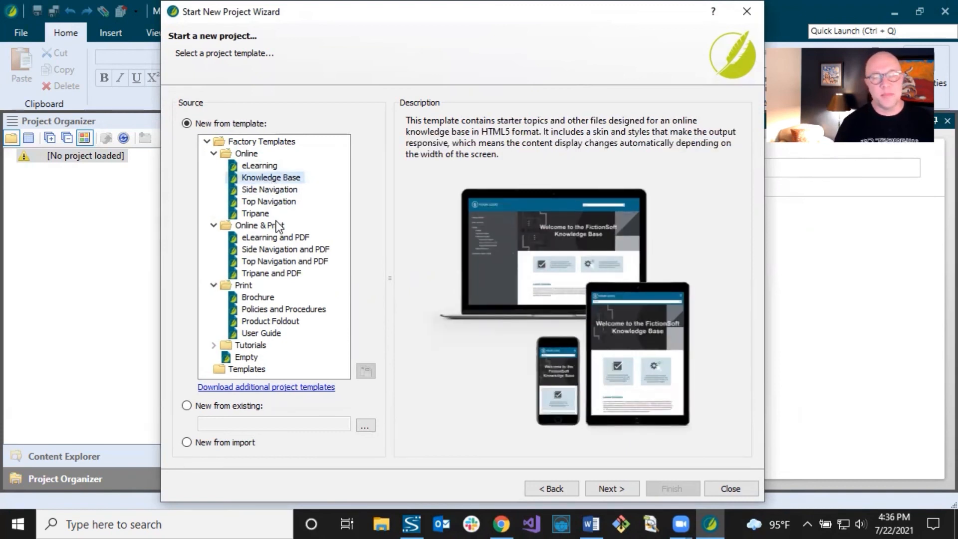
click(277, 191)
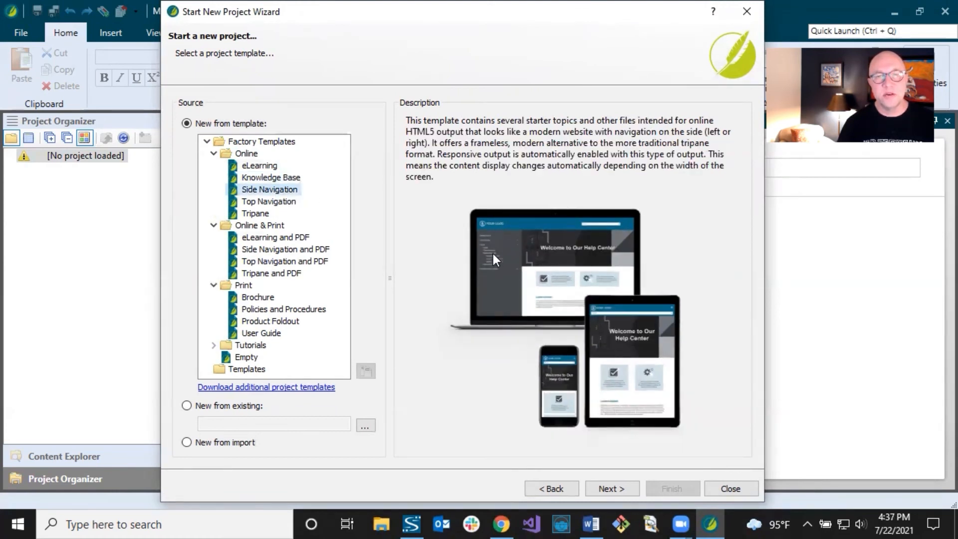
click(257, 202)
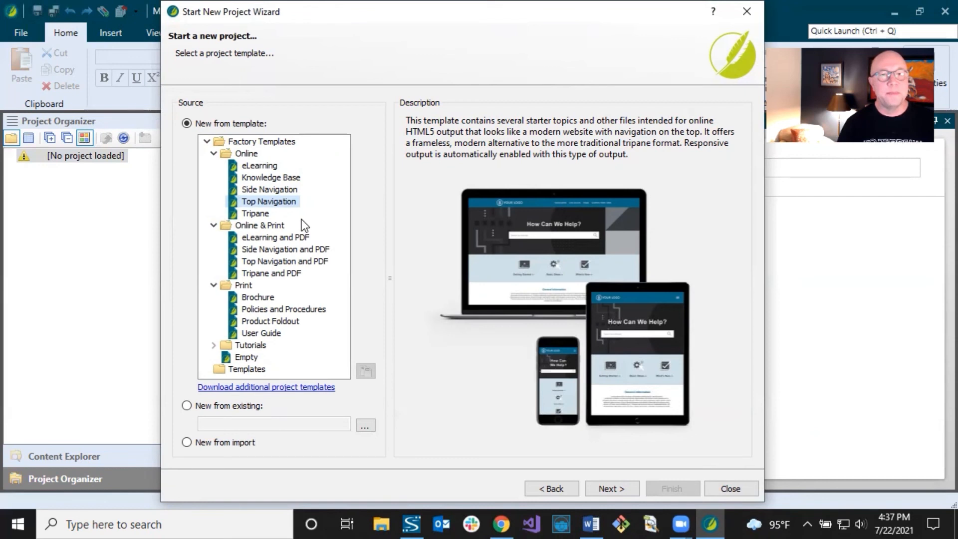
click(264, 298)
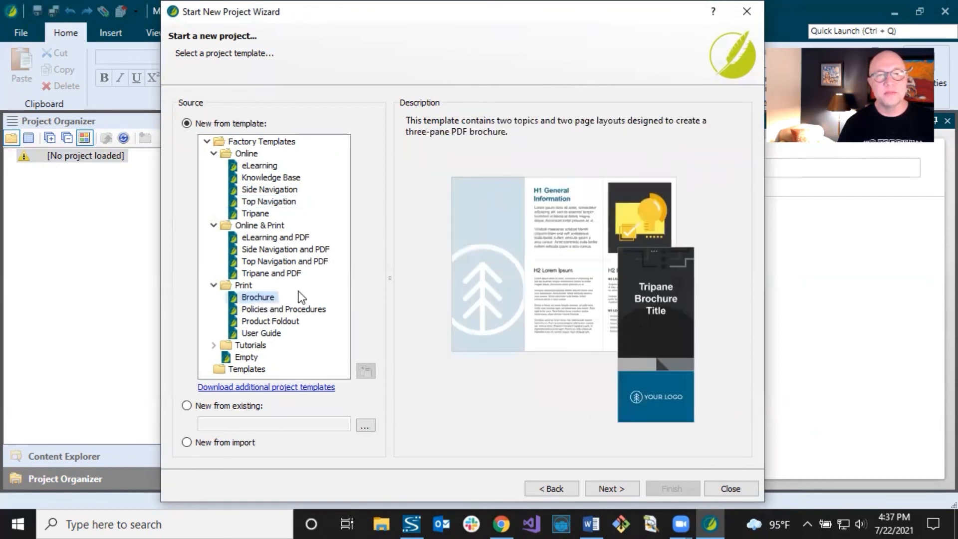
click(277, 322)
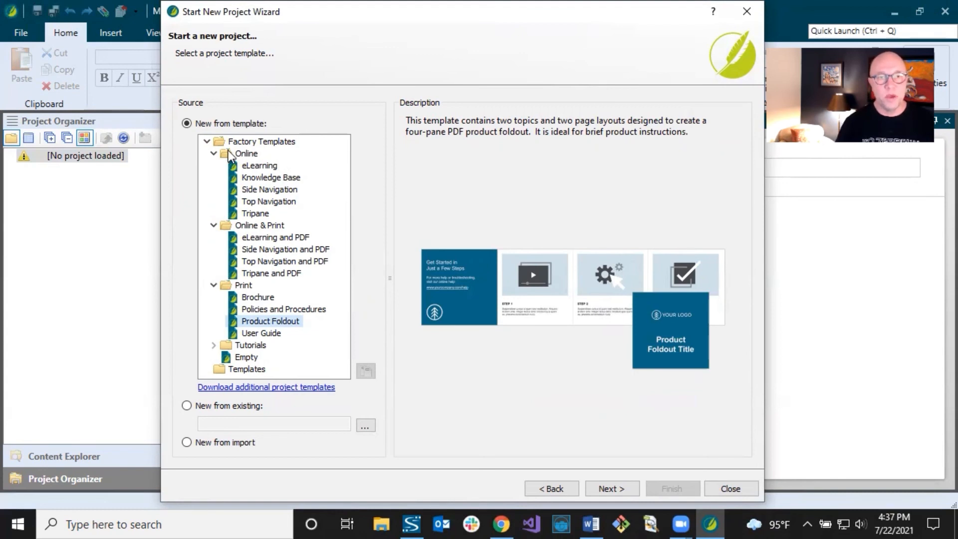
Step: Compare the eLearning template with eLearning and PDF, and preview the Side Navigation and PDF template
click(253, 169)
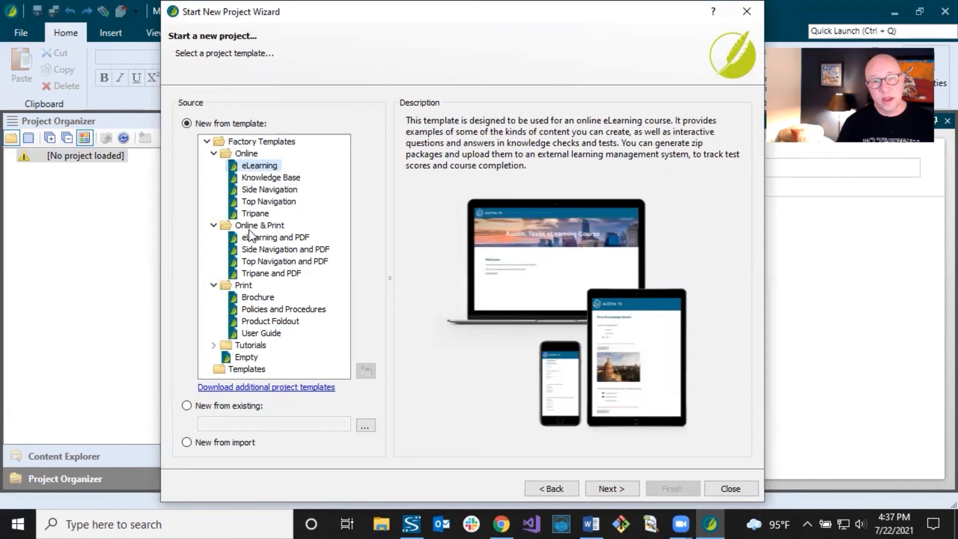
click(264, 238)
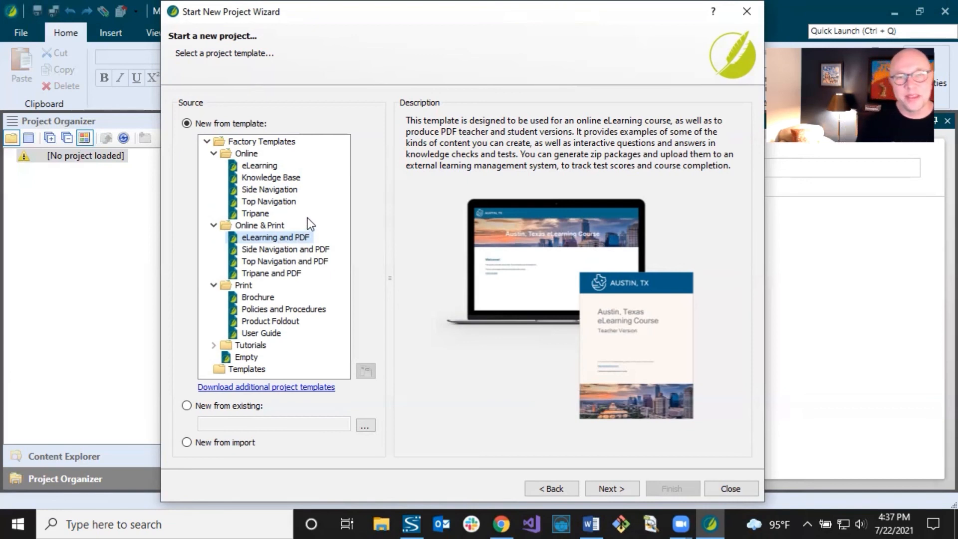
click(277, 167)
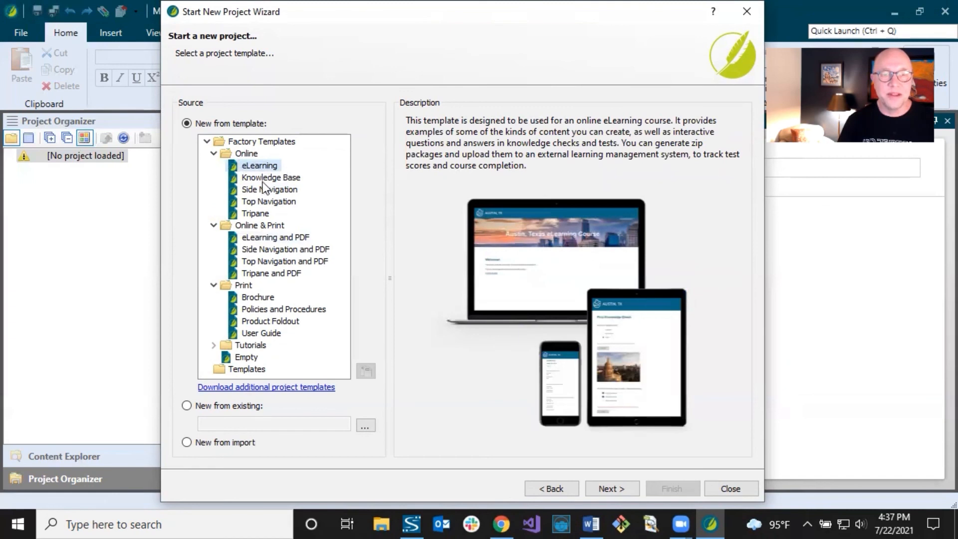
click(259, 238)
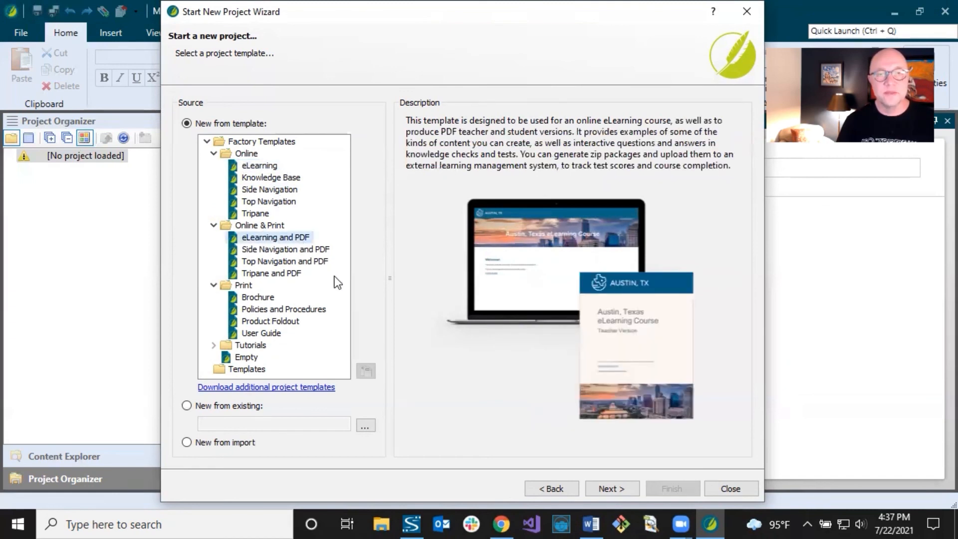
click(256, 167)
click(271, 238)
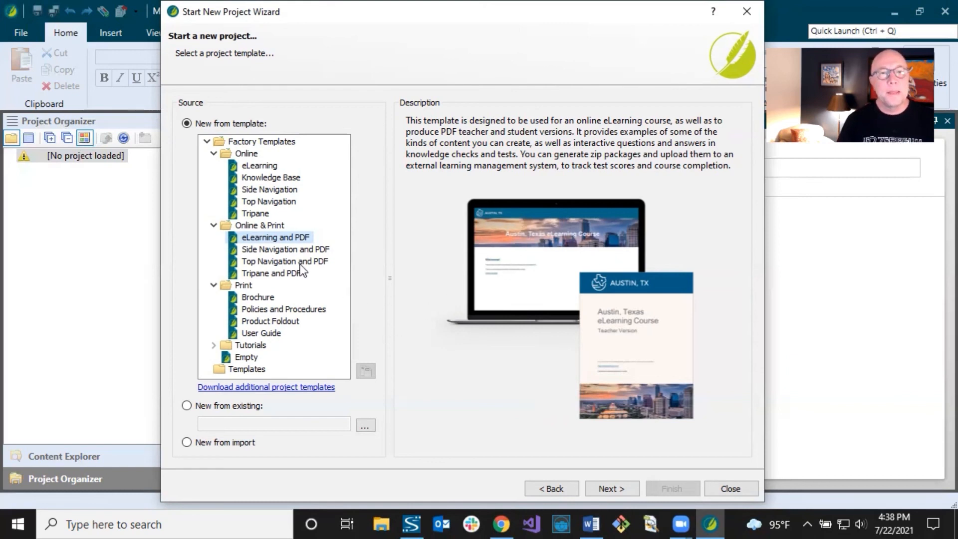
click(275, 249)
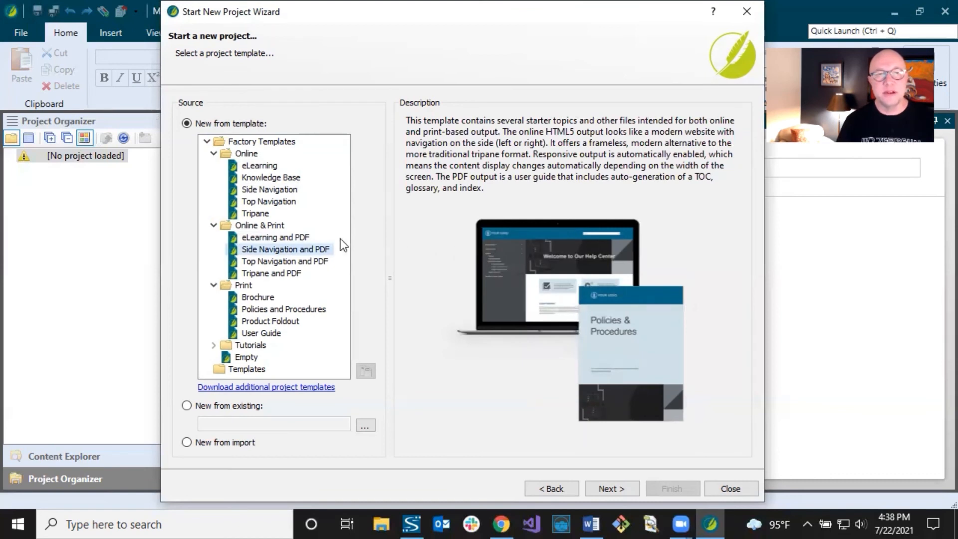
click(296, 239)
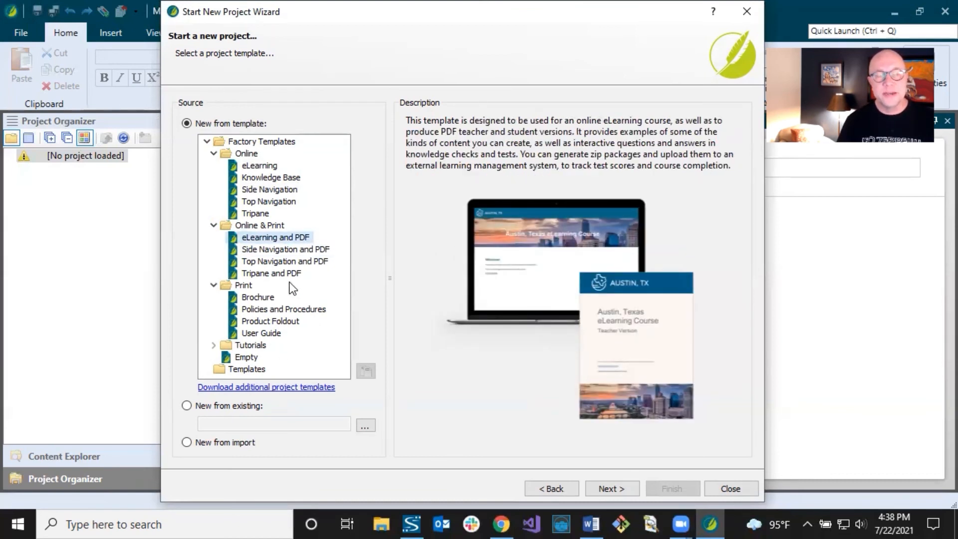
Step: Open the web page offering additional project templates and look through its Side Navigation templates, such as Solana and Herschel
click(268, 388)
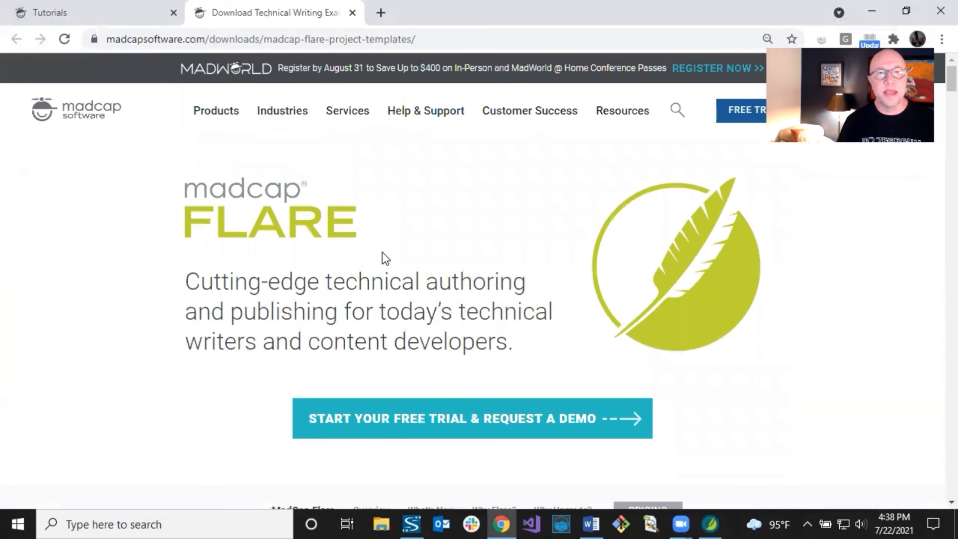
scroll(374, 259, down, 10)
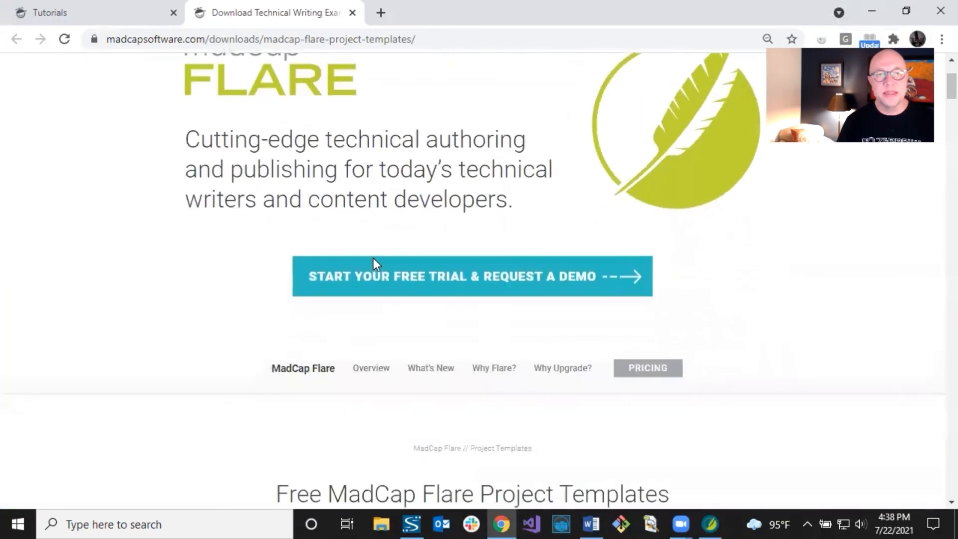
scroll(374, 259, down, 12)
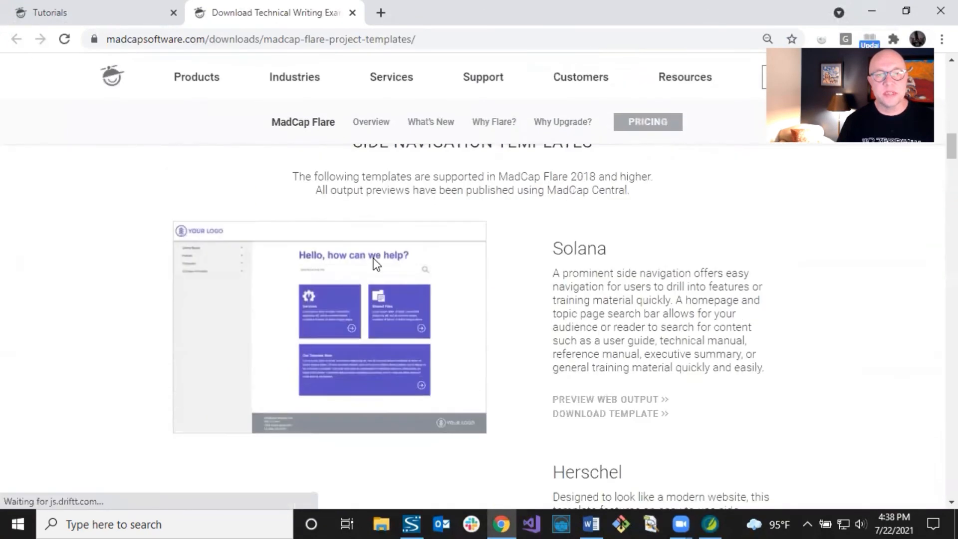
scroll(376, 264, down, 15)
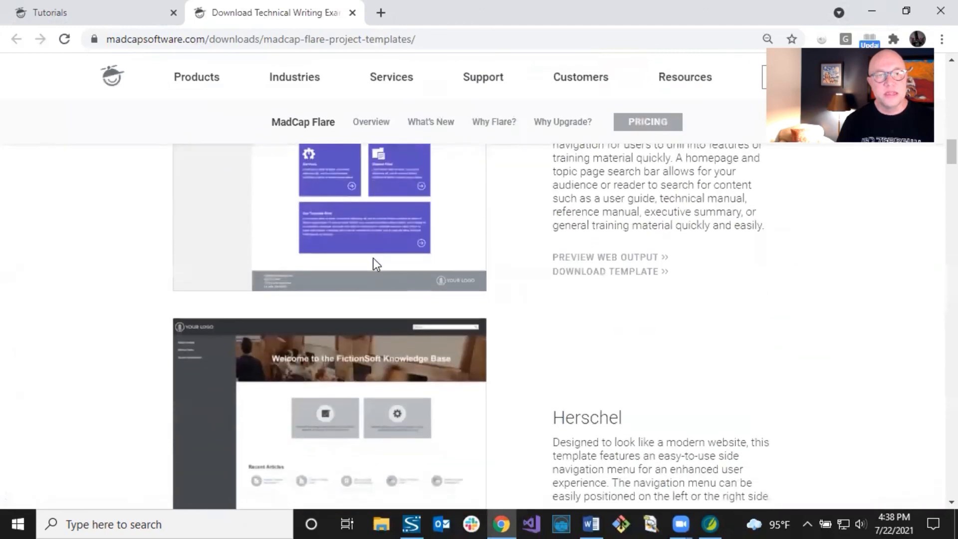
Step: Look further through the downloadable project templates as far as Del Mar, and return to the new project wizard
scroll(378, 266, down, 12)
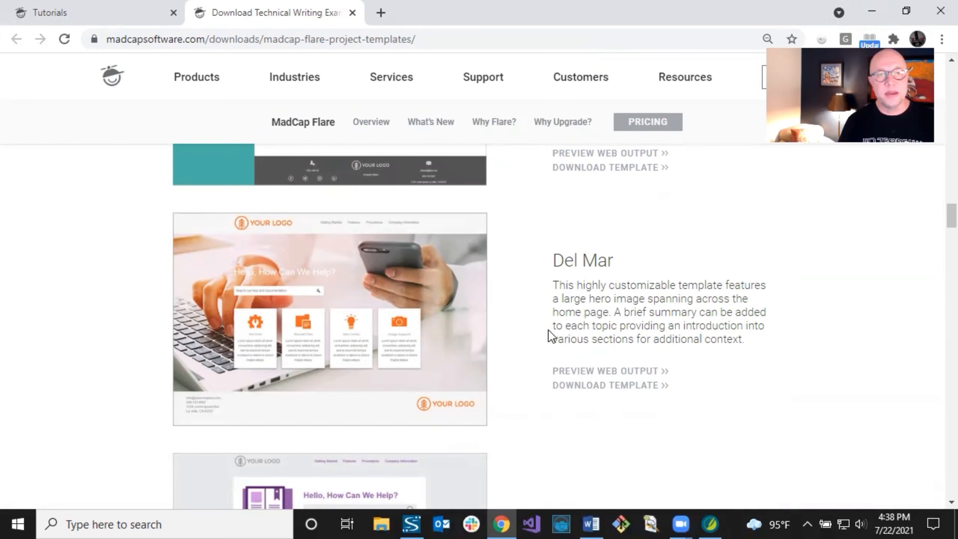
scroll(549, 330, down, 1)
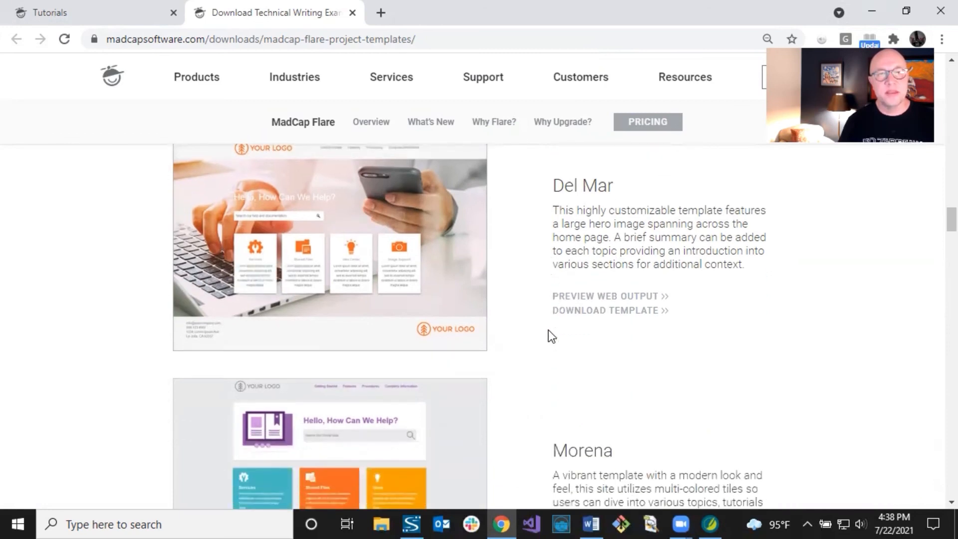
scroll(549, 331, up, 1)
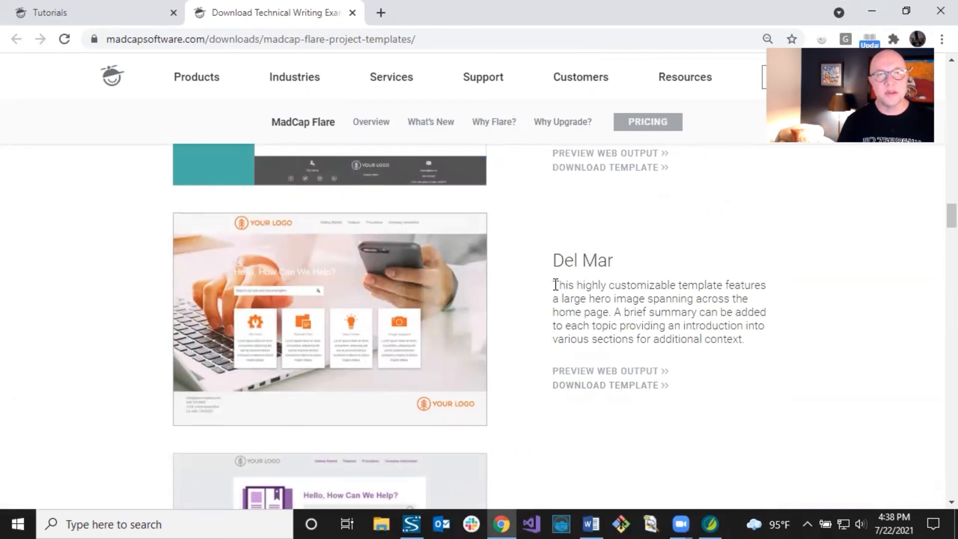
click(872, 14)
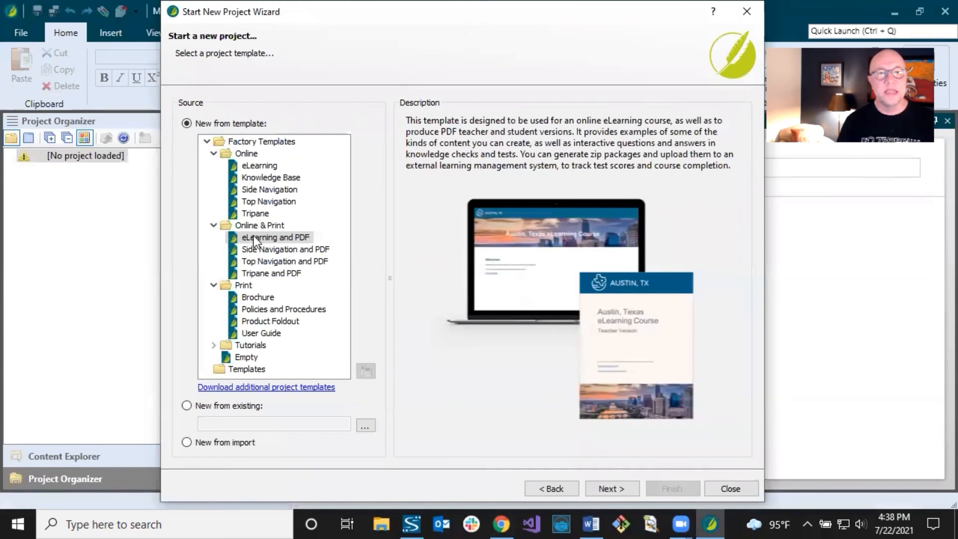
Step: Create the project from the eLearning and PDF template with Online-Course-With-Test as the primary target
click(239, 238)
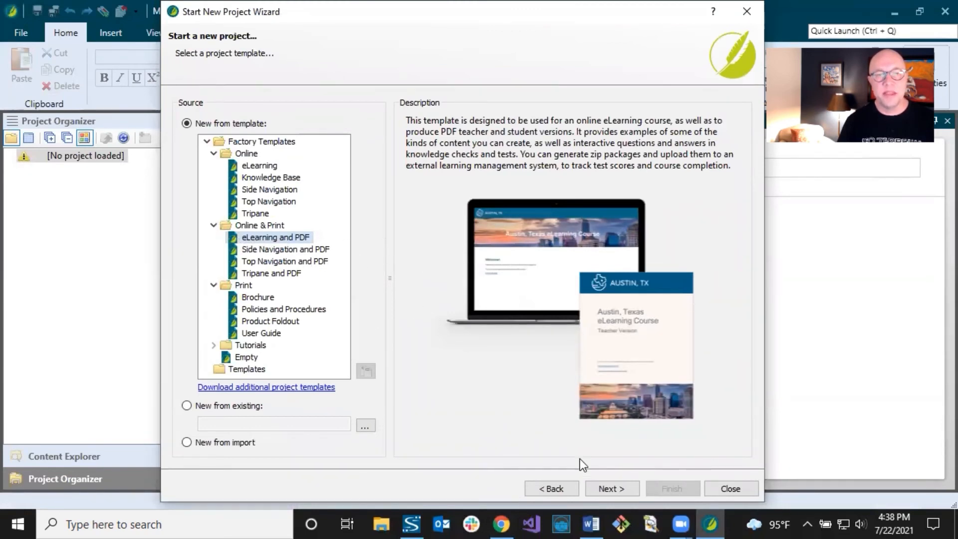
click(612, 489)
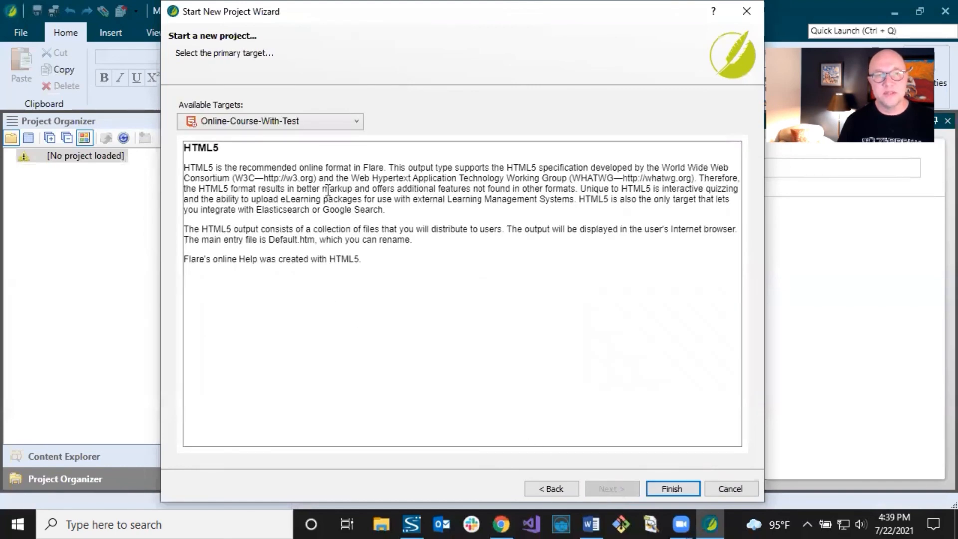
click(260, 122)
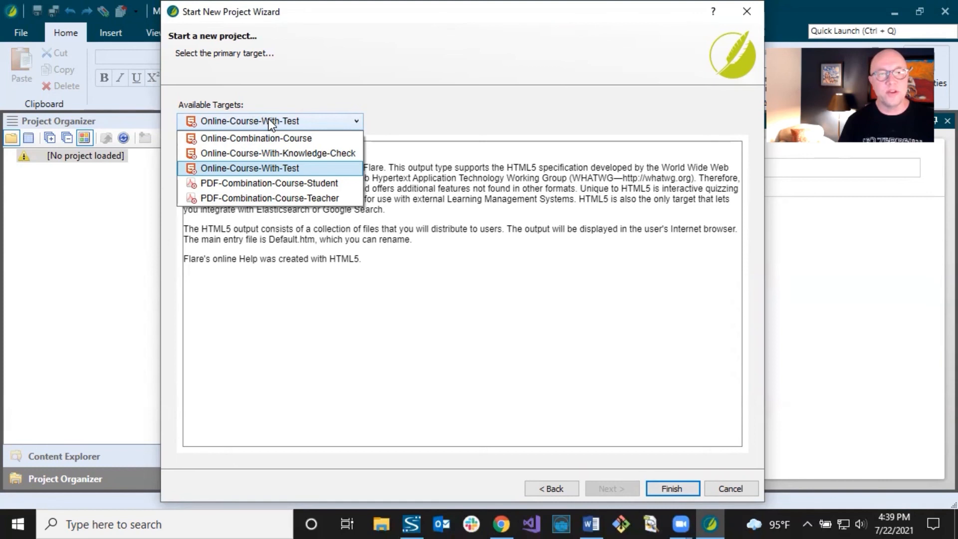
click(271, 122)
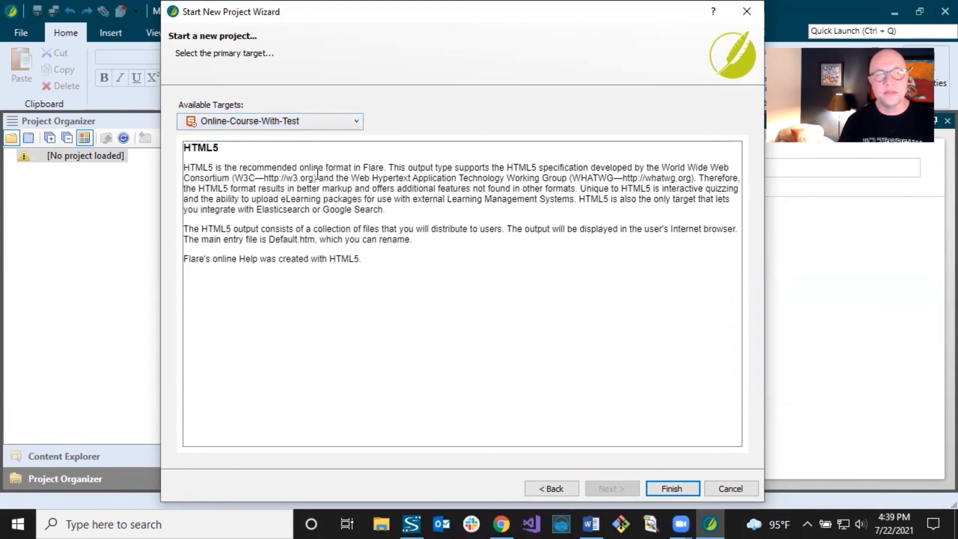
click(666, 489)
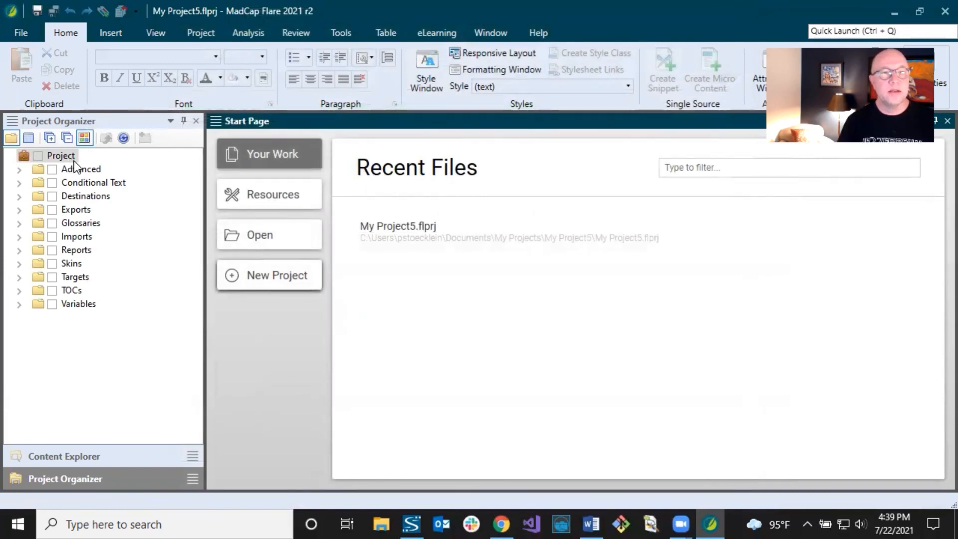
Step: Show the project's content files, expand the Course-Content folder and widen the file tree area
click(70, 122)
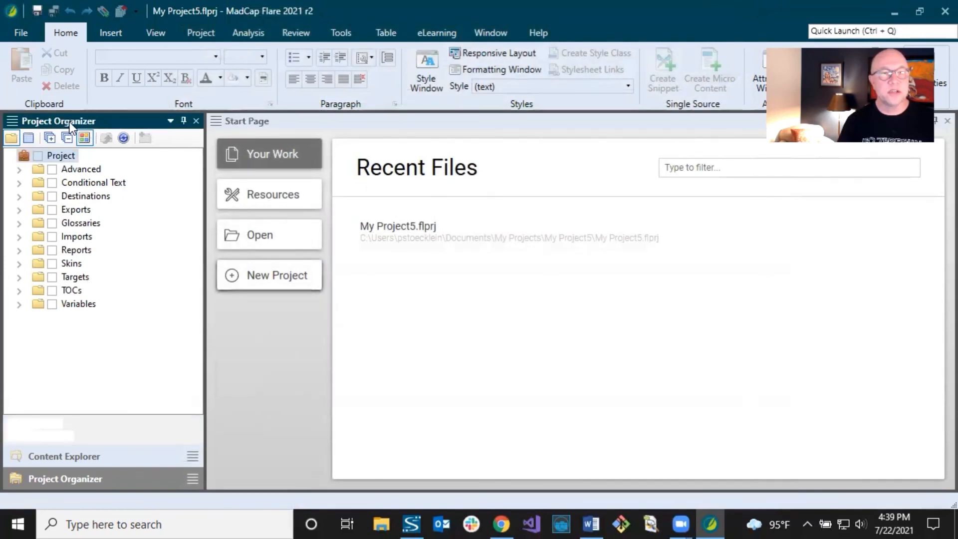
click(129, 457)
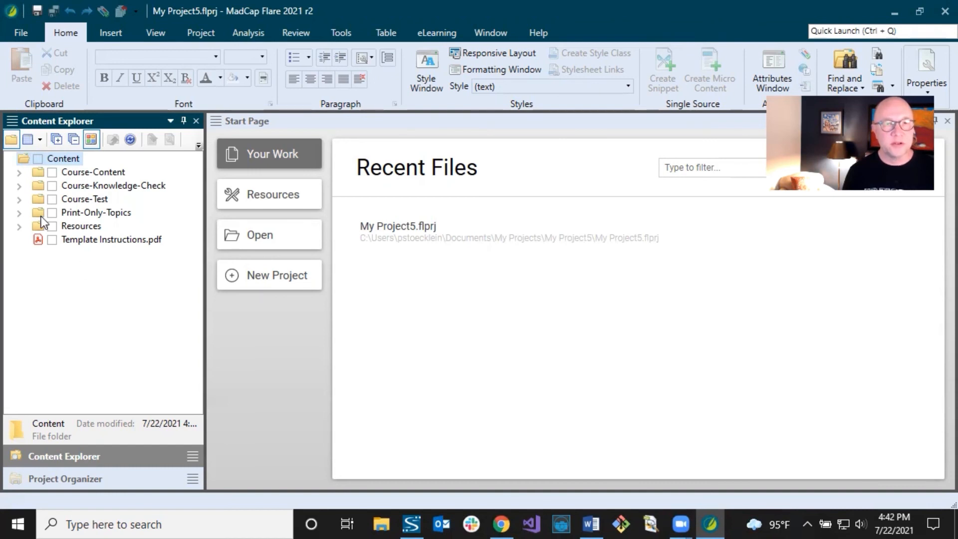
click(17, 171)
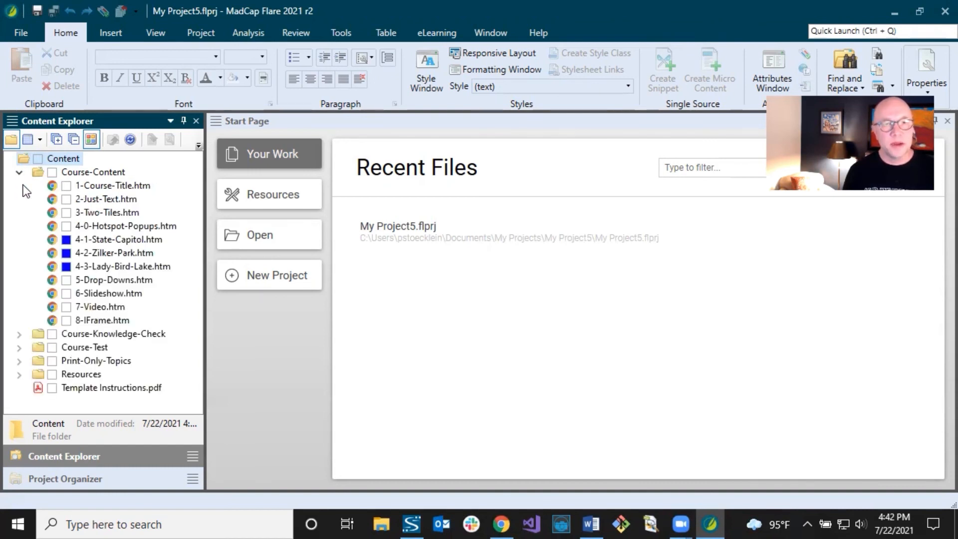
click(50, 172)
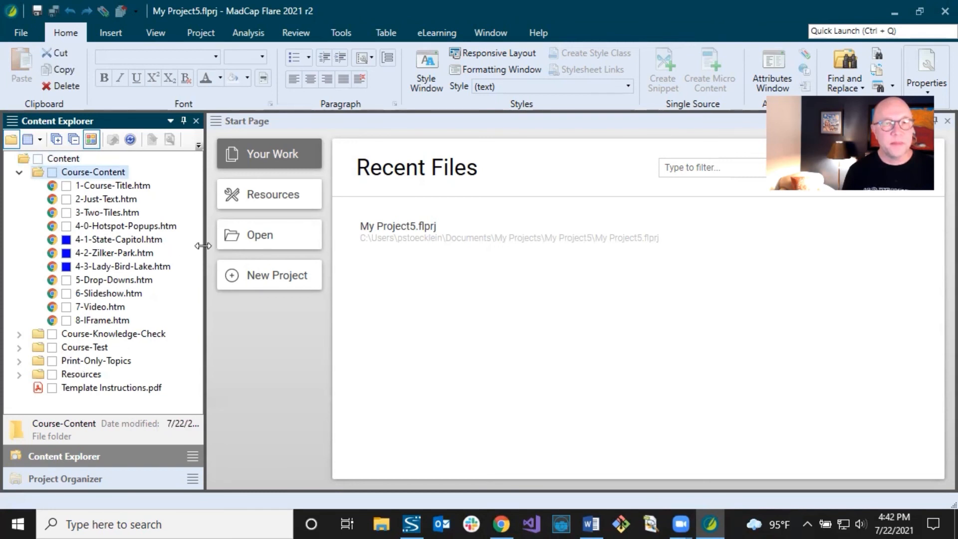
drag(203, 245, 310, 245)
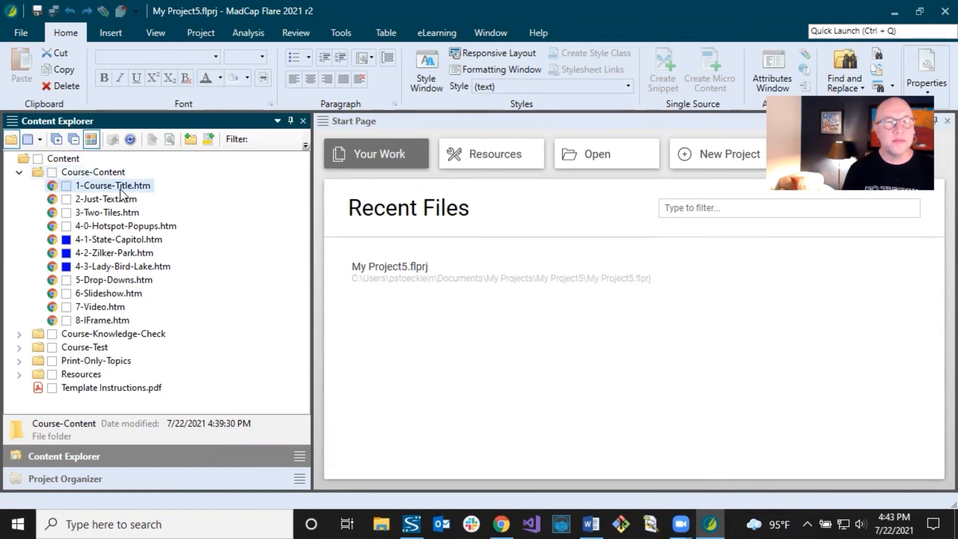
Step: Expand the Course-Knowledge-Check and Course-Test folders and look through their topic files
click(92, 295)
click(19, 335)
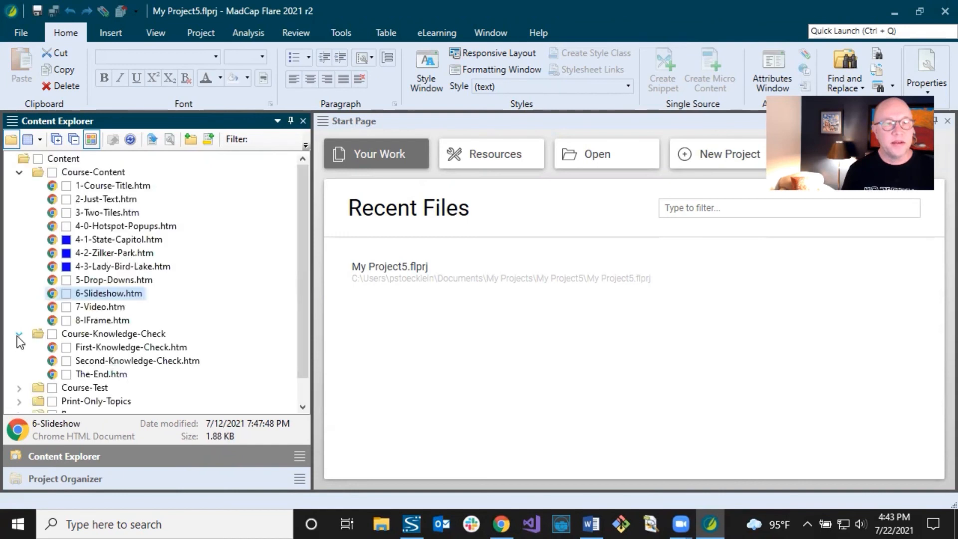
click(89, 338)
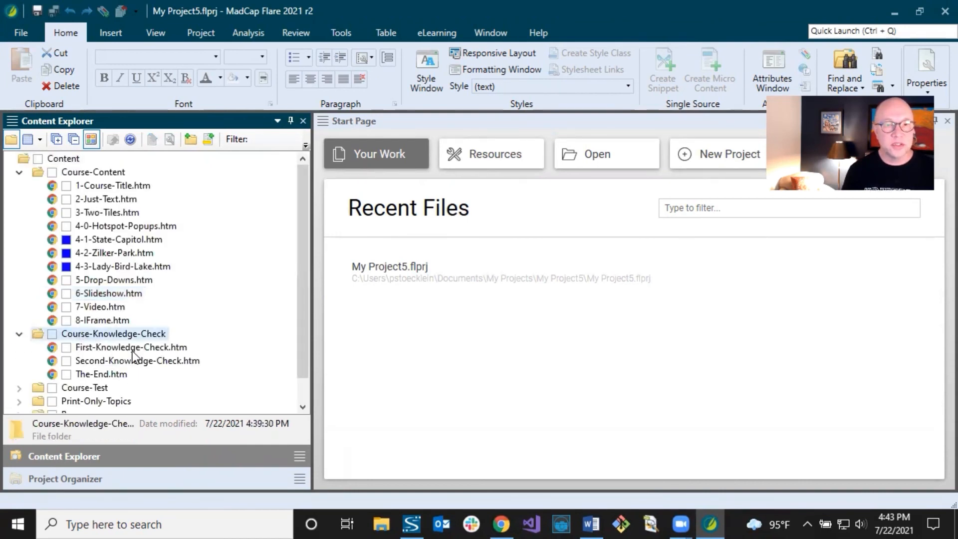
click(19, 388)
scroll(167, 358, down, 1)
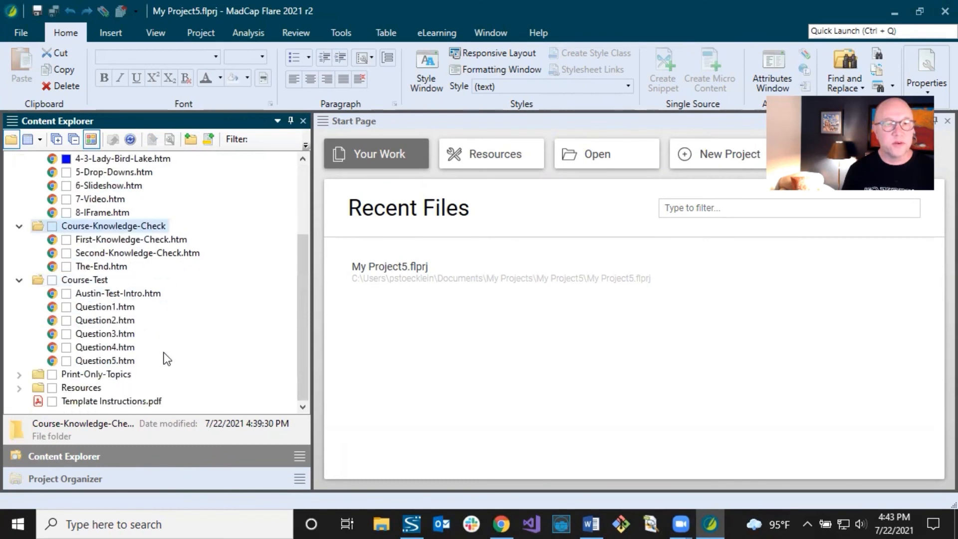
scroll(167, 358, up, 3)
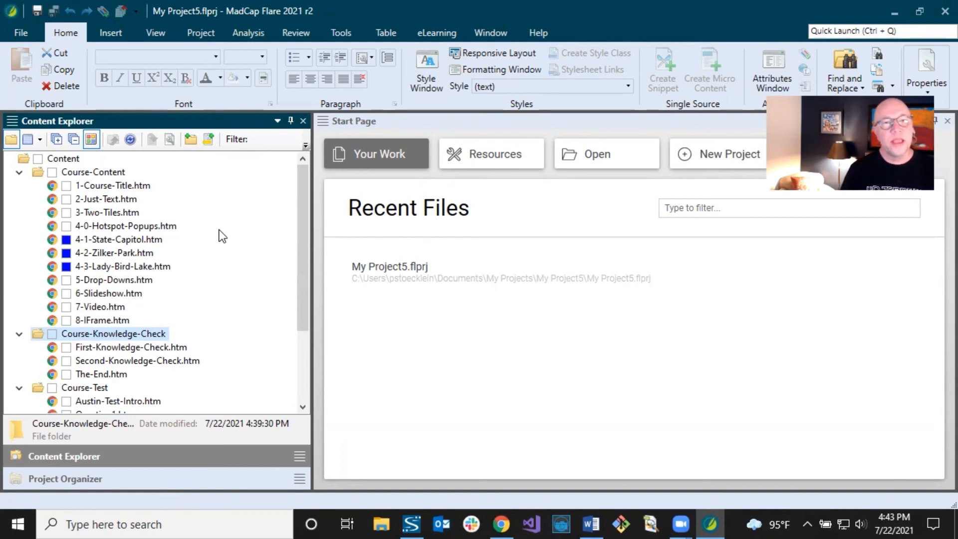
Step: Open the 2-Just-Text.htm topic for editing and narrow the file tree to give the editor more room
click(119, 186)
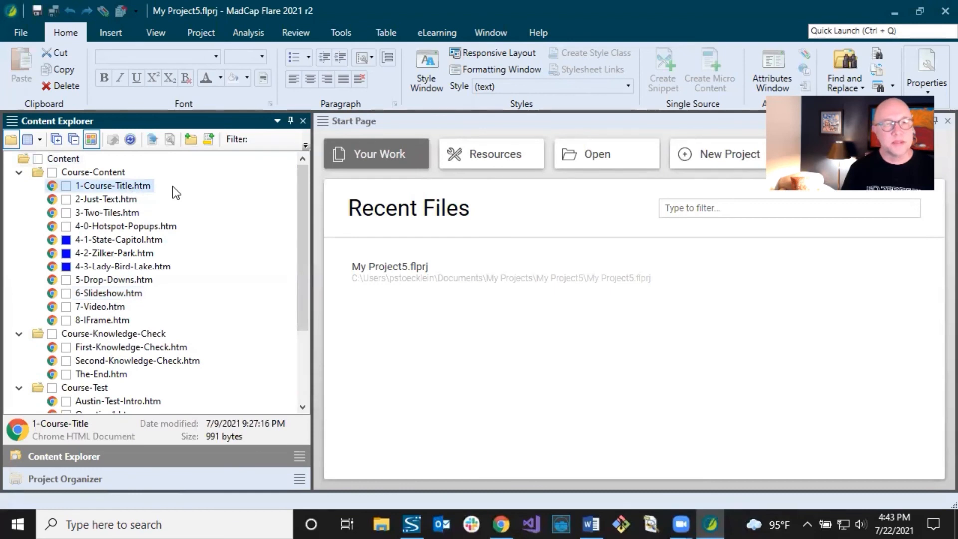
click(126, 201)
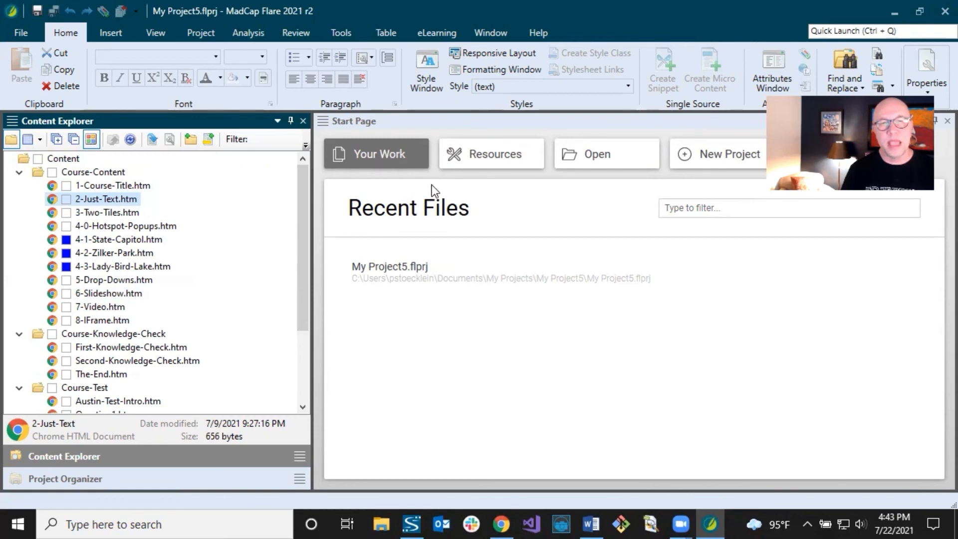
double_click(131, 197)
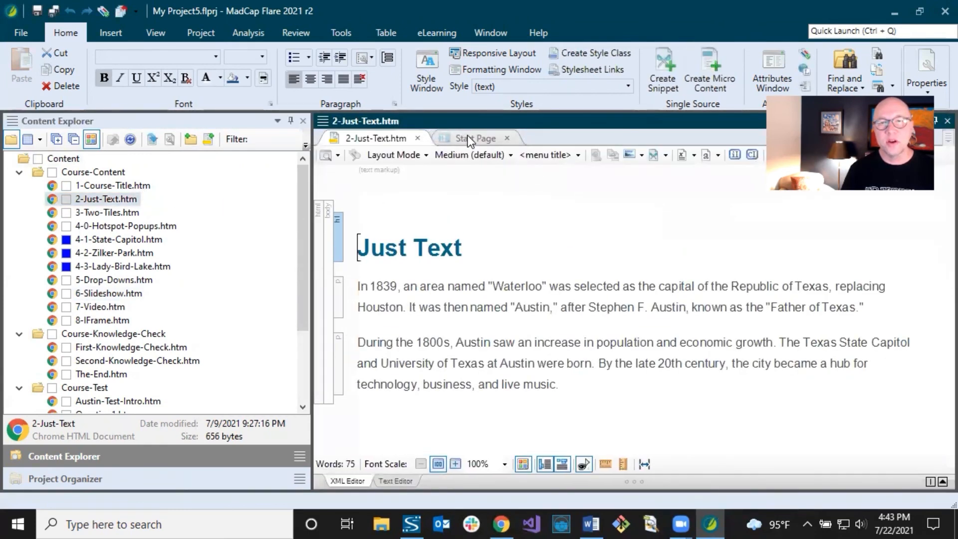
click(467, 138)
click(388, 138)
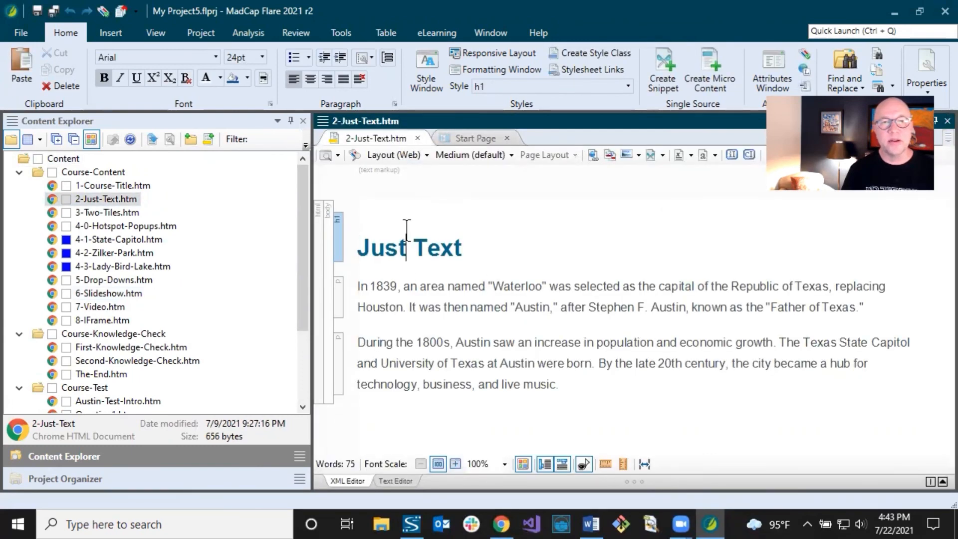
drag(312, 242, 257, 242)
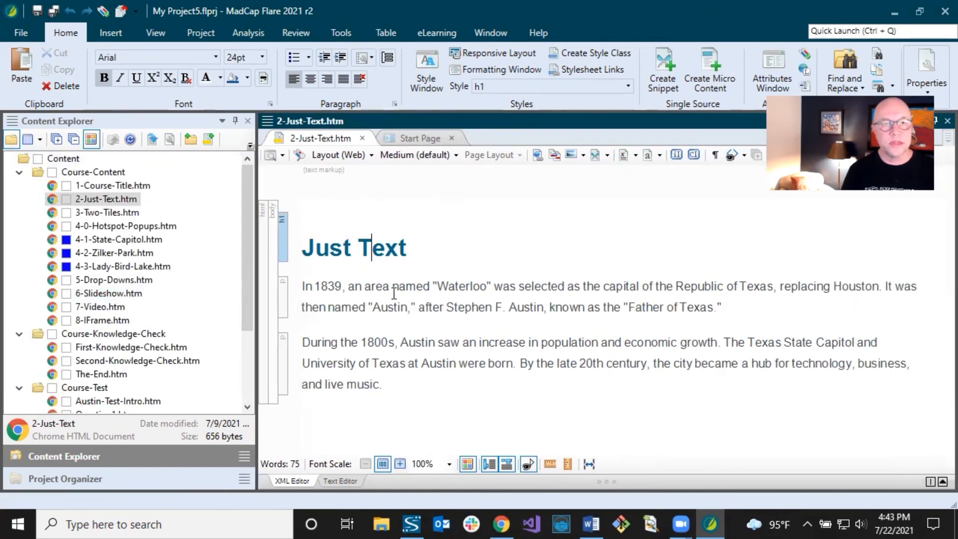
Step: Show the project's organizational files, expand Targets, and look over the Online-Outputs, TOCs, Skins and Conditional Text folders
click(67, 479)
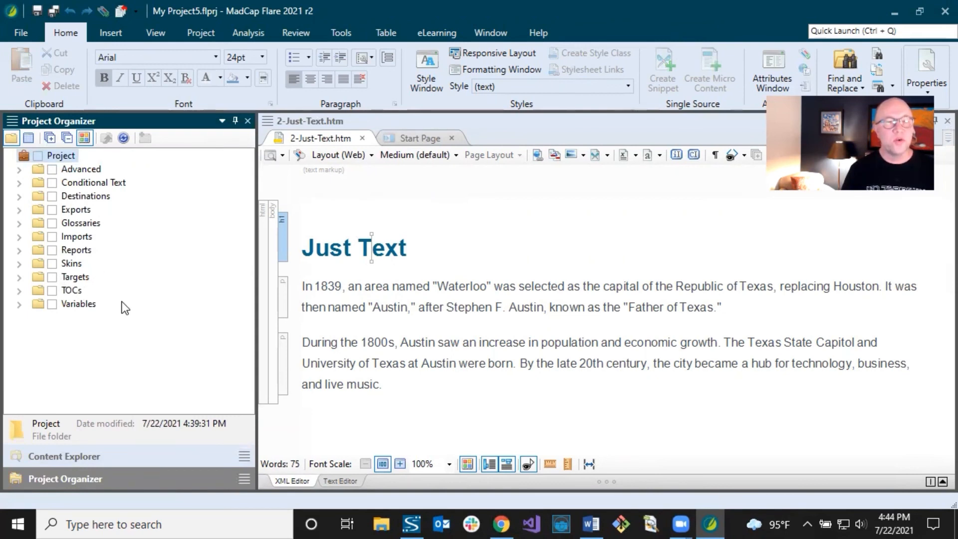
click(20, 277)
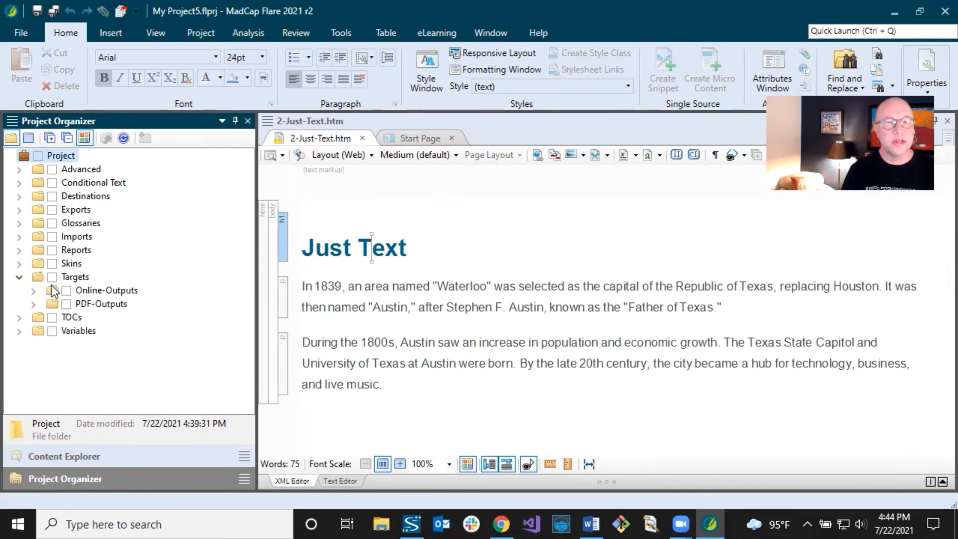
click(86, 291)
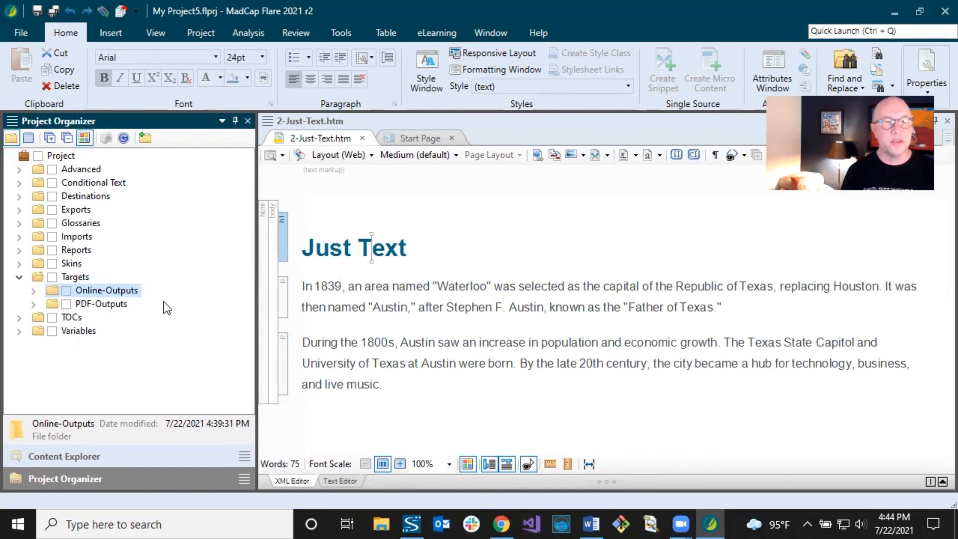
click(69, 320)
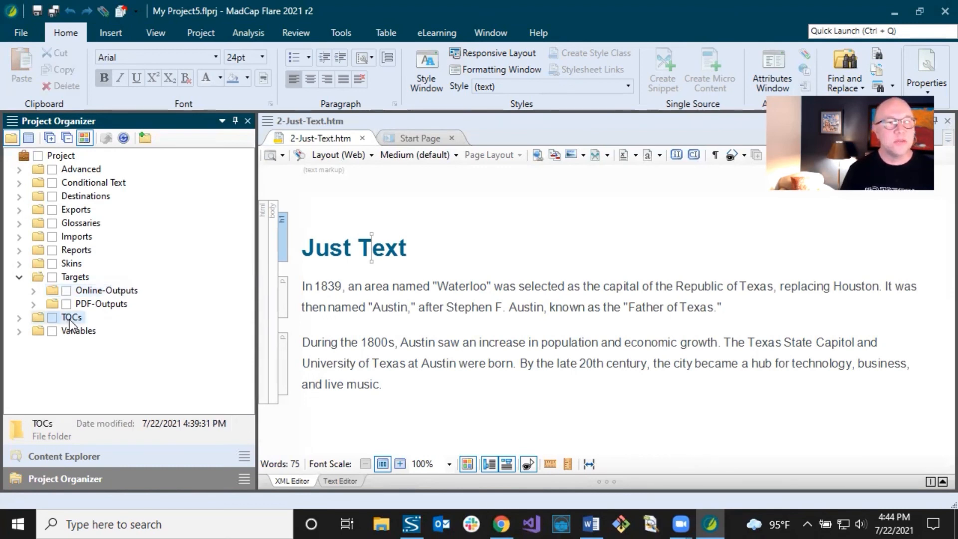
click(73, 265)
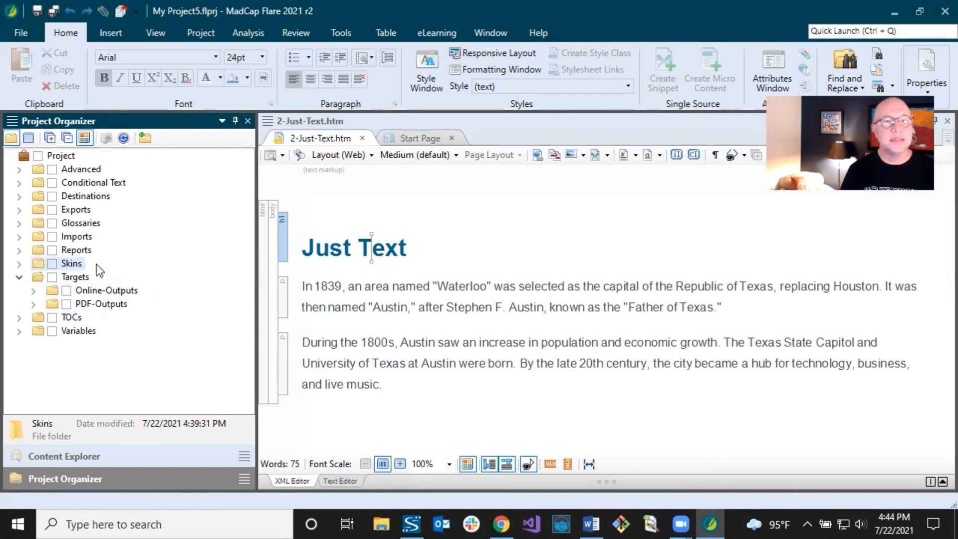
click(100, 184)
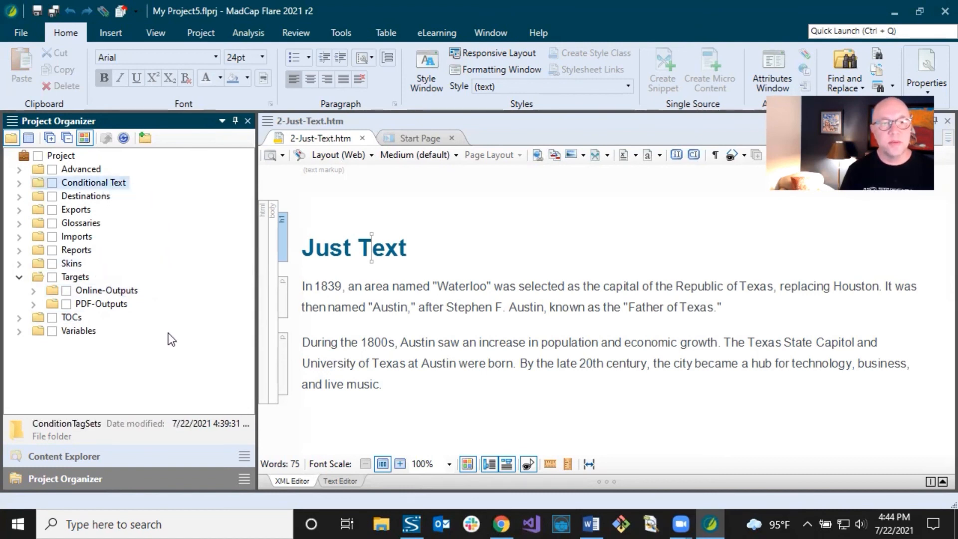
Step: Return to the content files, collapse the Course-Content, Course-Knowledge-Check and Course-Test folders, and expand Resources to view its subfolders
click(107, 457)
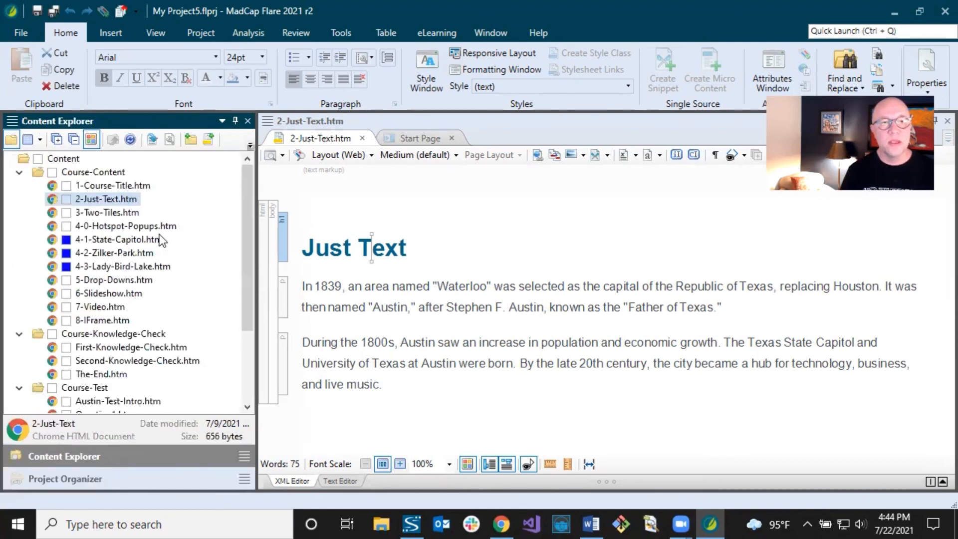
click(21, 173)
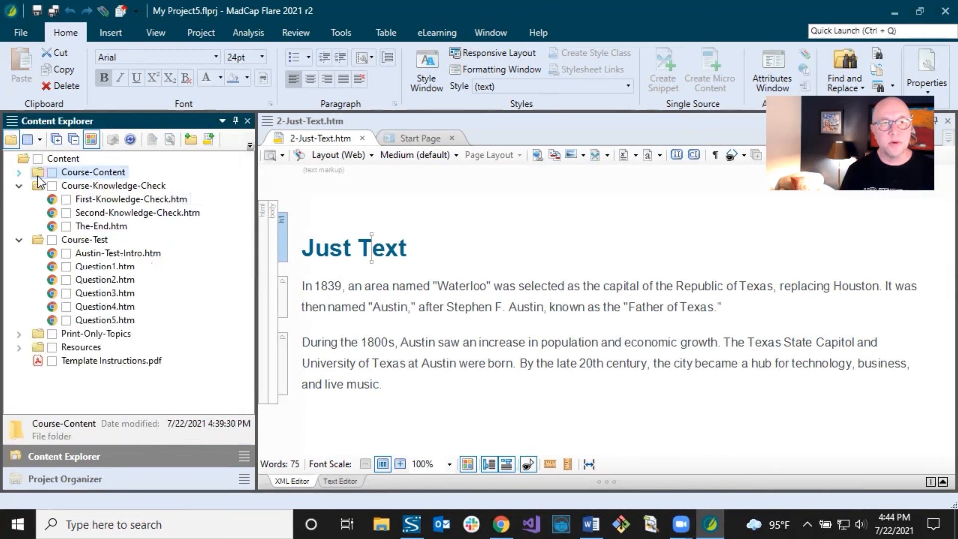
click(19, 186)
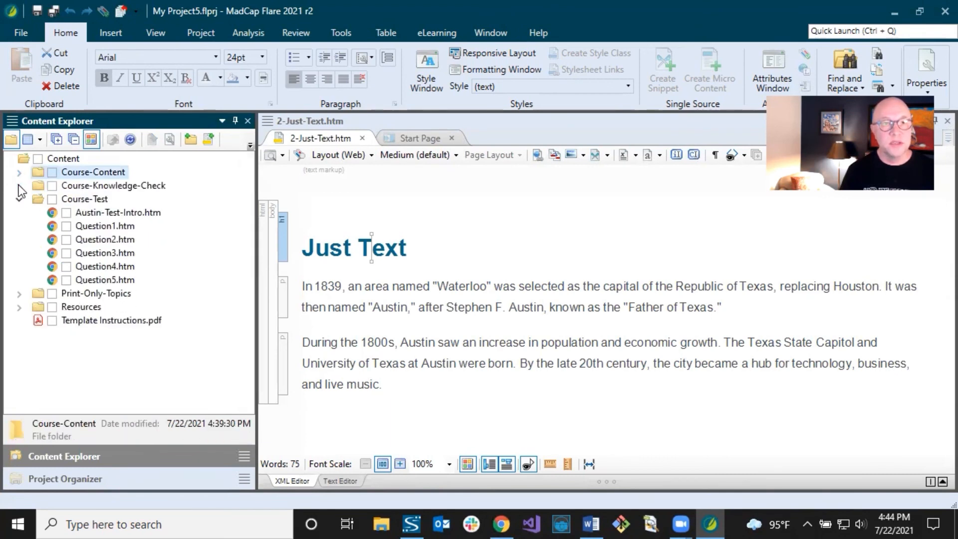
click(20, 200)
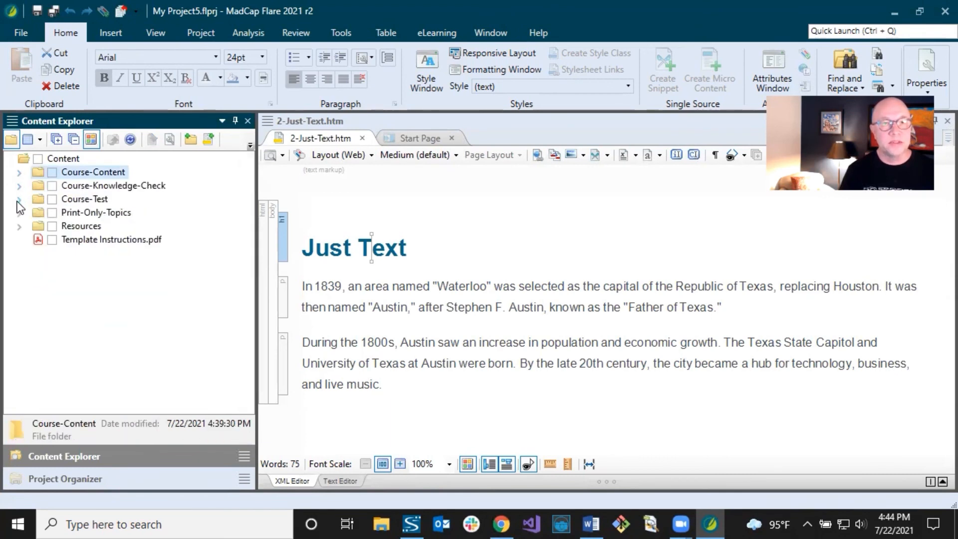
click(19, 226)
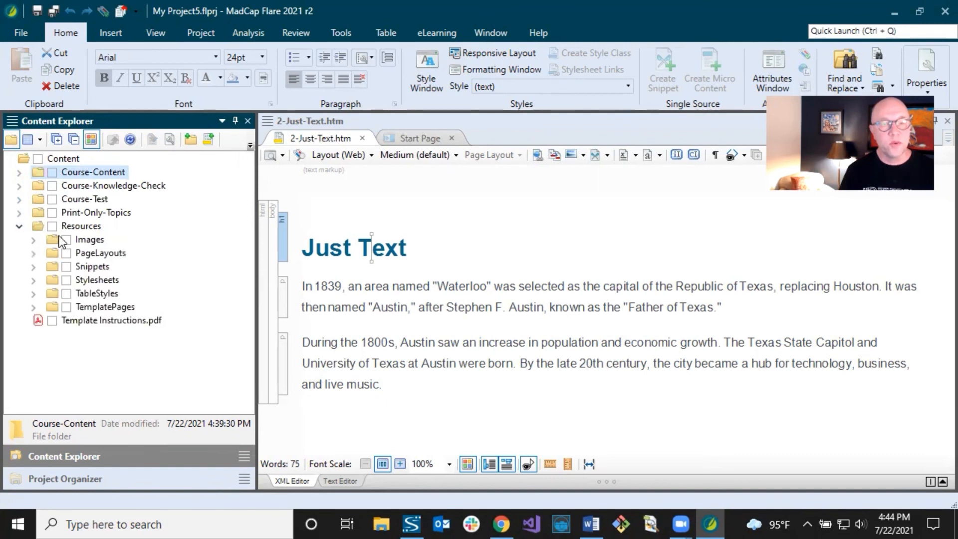
click(78, 227)
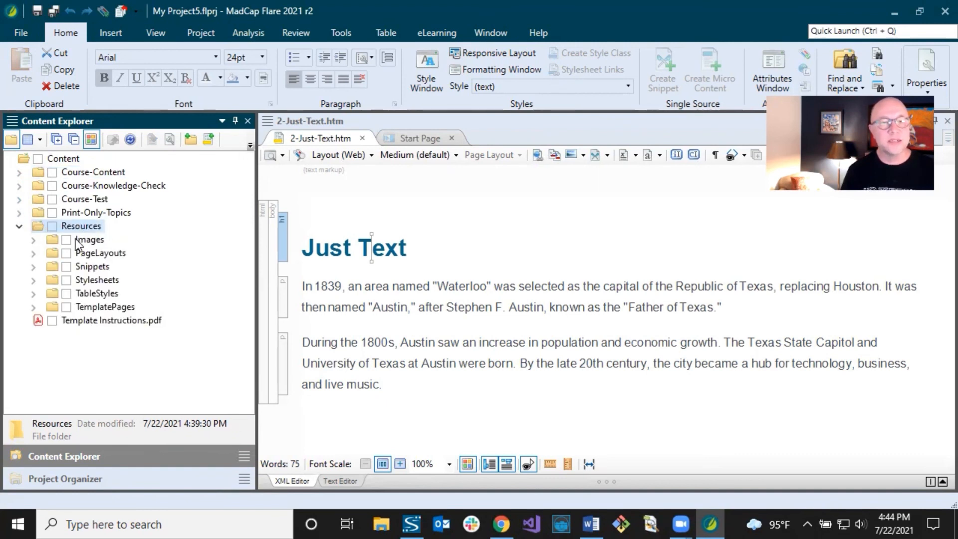
Step: Look over the Images and Stylesheets folders inside Resources, finishing with the Resources folder selected
click(79, 242)
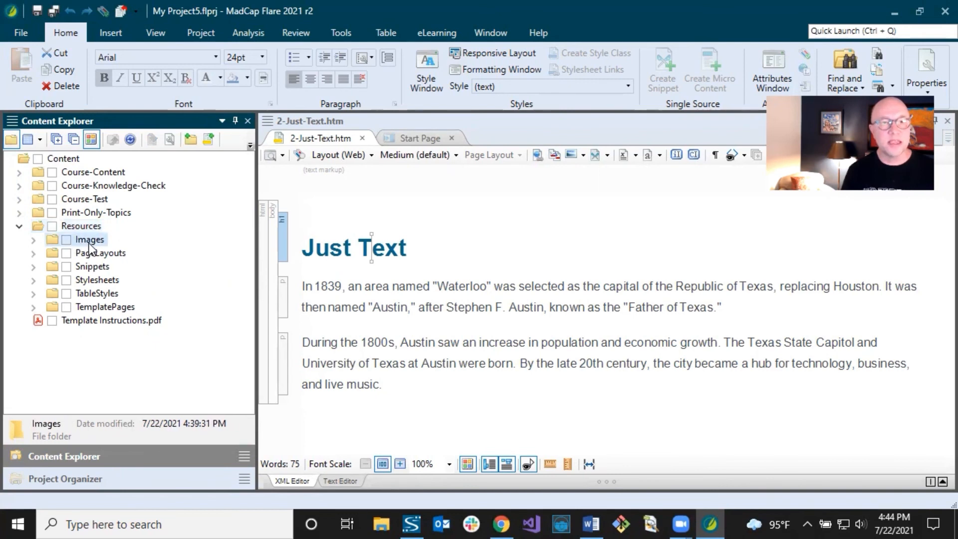
click(95, 281)
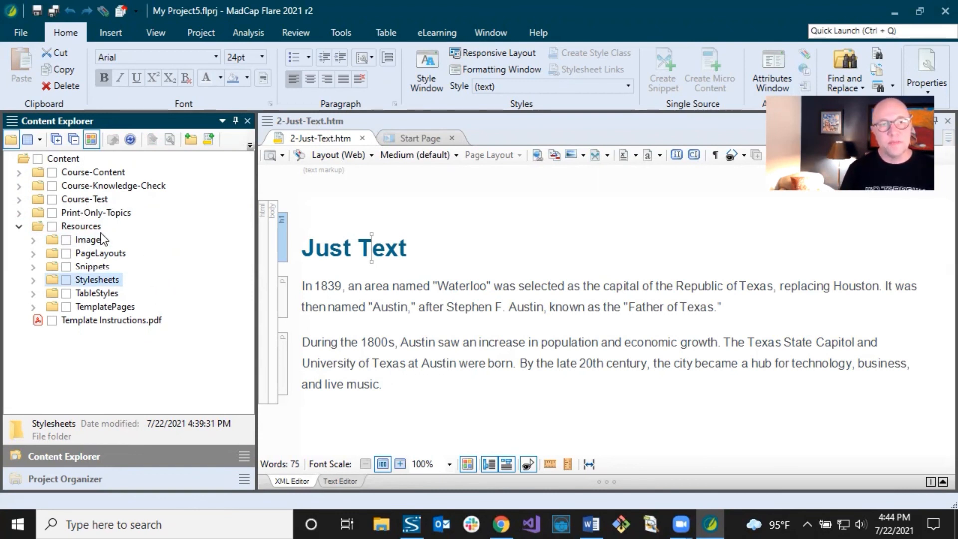
click(84, 226)
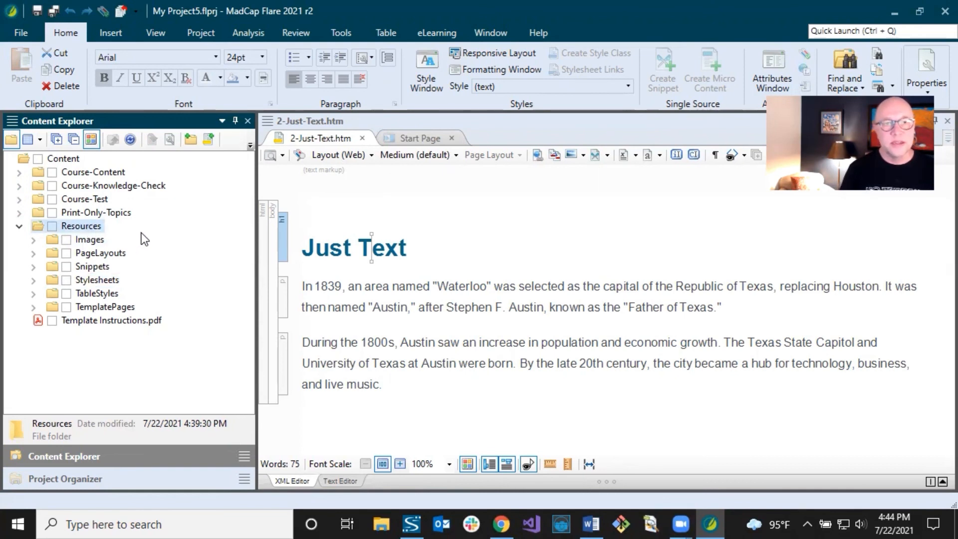
Step: Examine the heading and paragraph styles of the 2-Just-Text.htm topic by placing the cursor in each text block
click(493, 277)
click(417, 384)
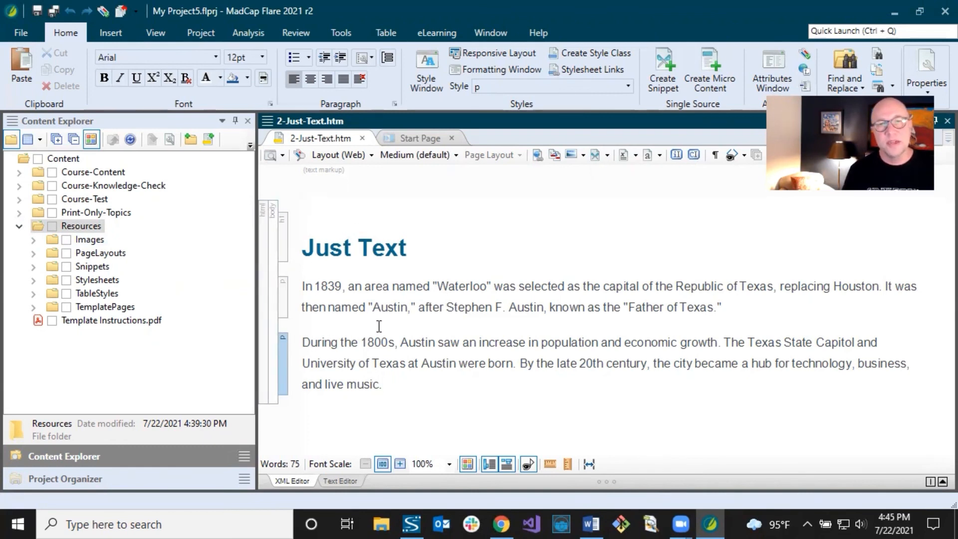
click(357, 248)
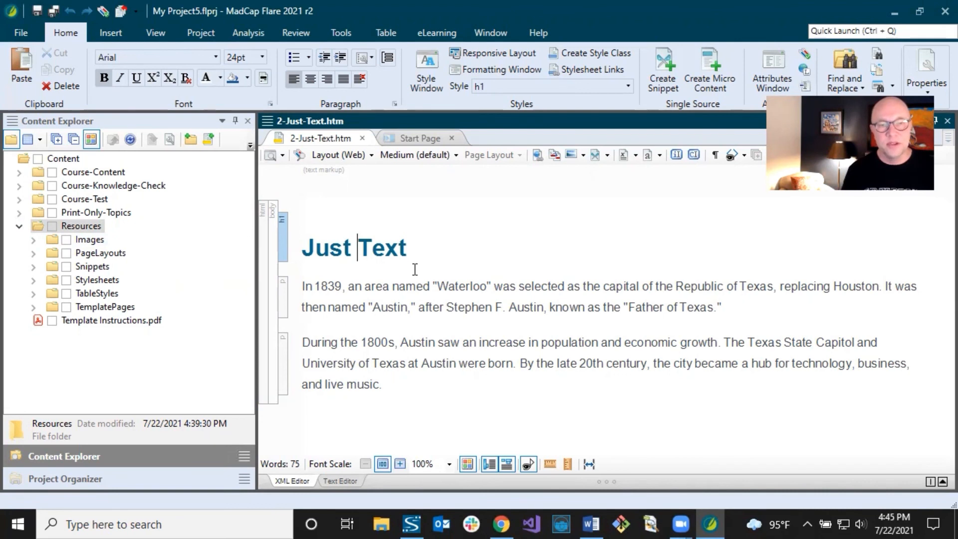
click(416, 287)
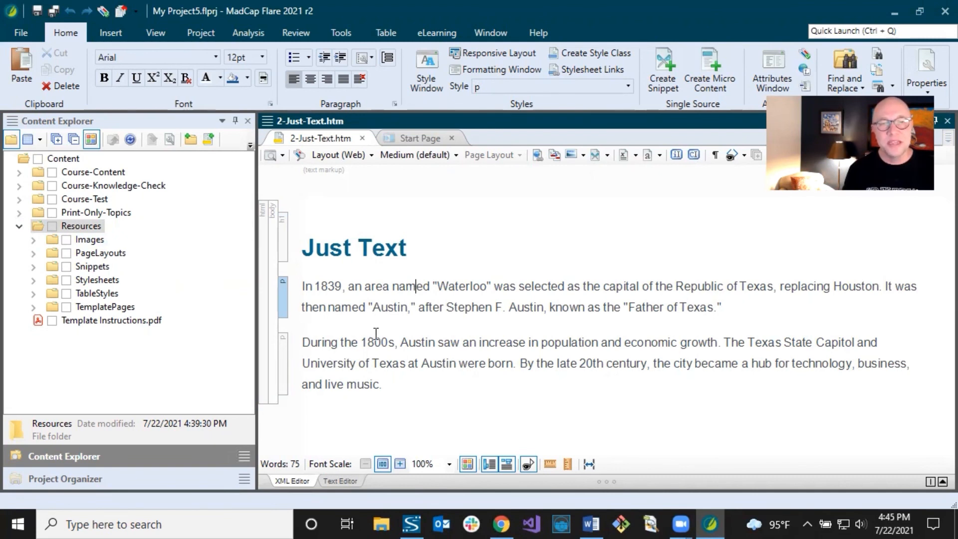
Step: Examine the topic's XML markup in the Text Editor view and return to the XML Editor view
click(334, 480)
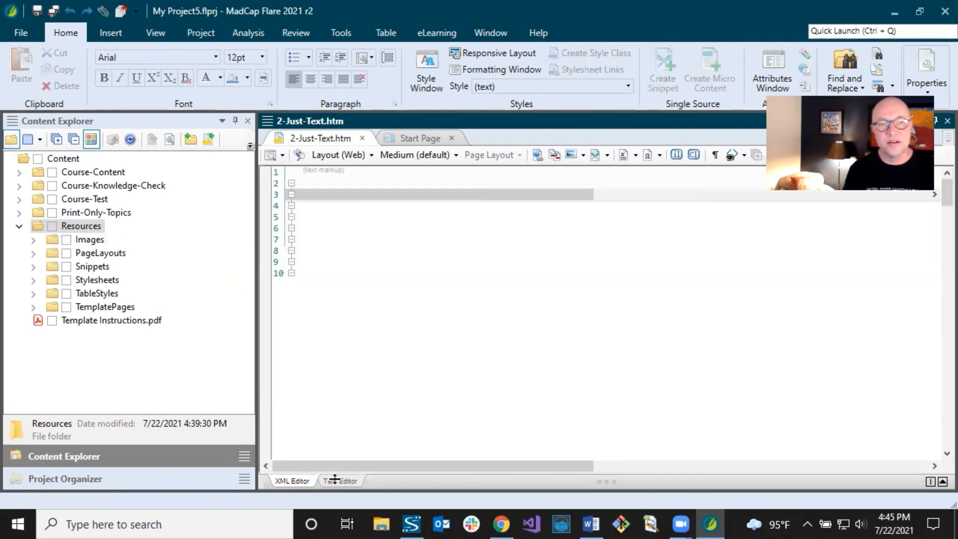
click(440, 251)
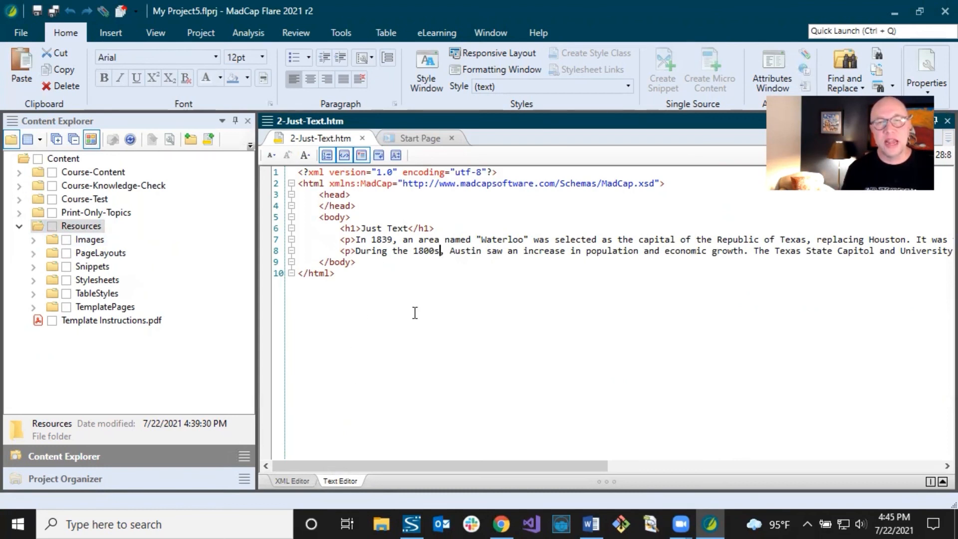
click(294, 482)
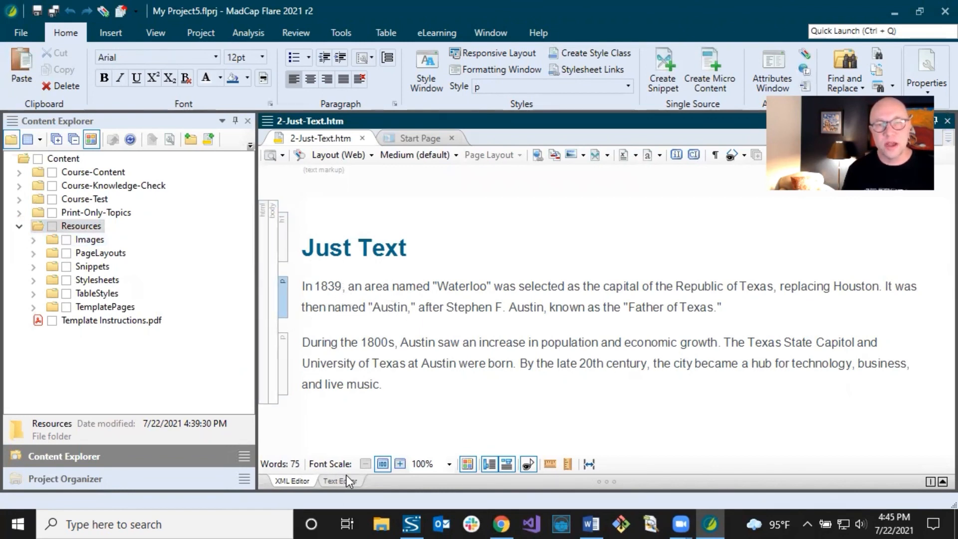
Step: Place the cursor in the Just Text heading, in the first paragraph, and finally at the end of that paragraph
click(327, 245)
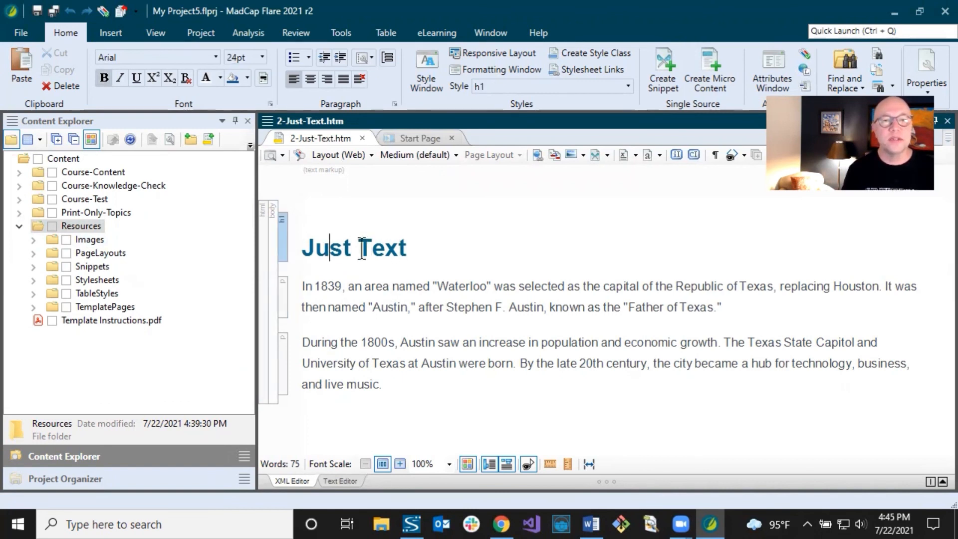
click(363, 287)
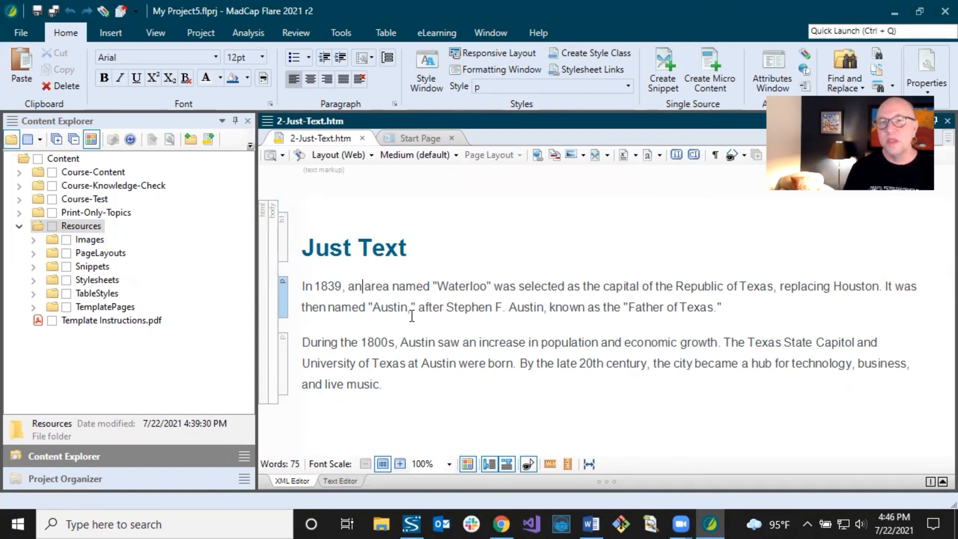
click(732, 300)
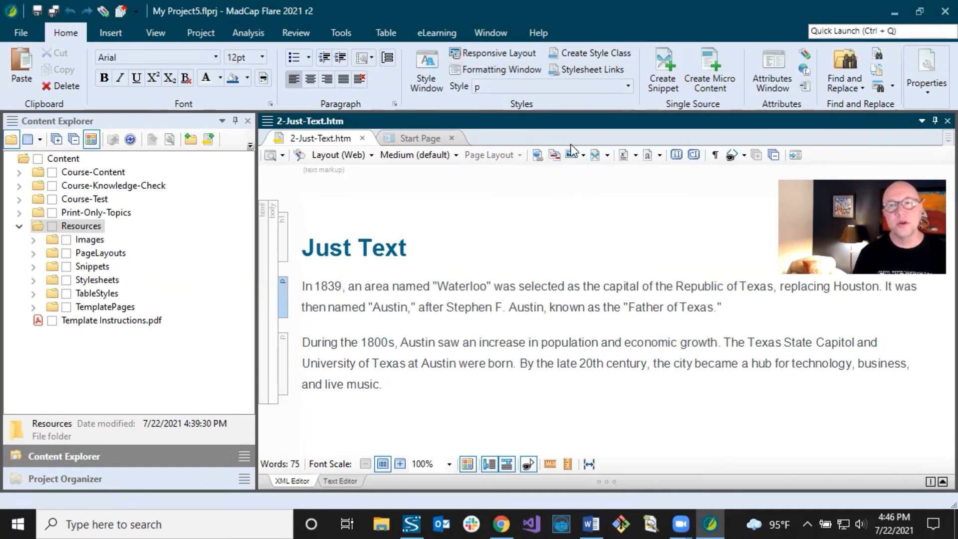
Step: Look through the available Insert, Table and eLearning commands for the topic
click(107, 32)
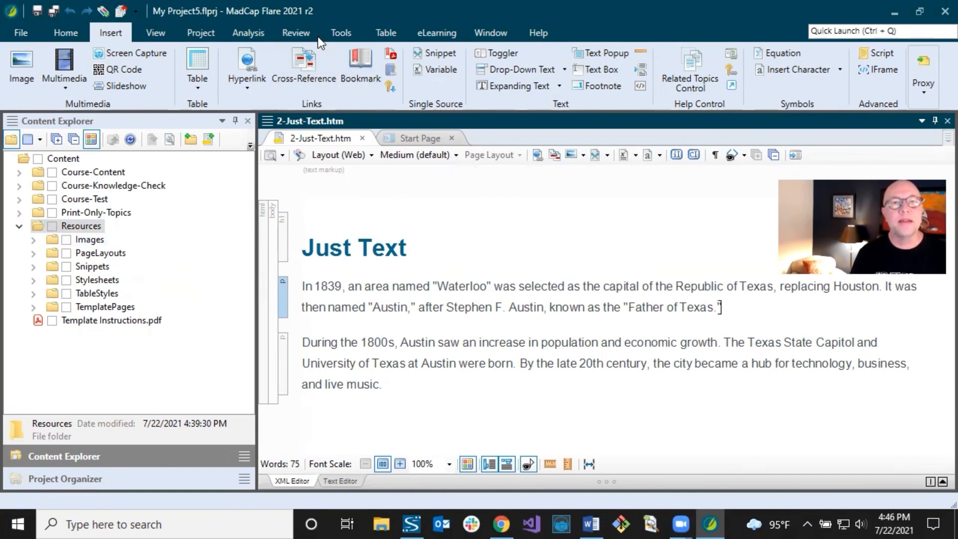
click(431, 34)
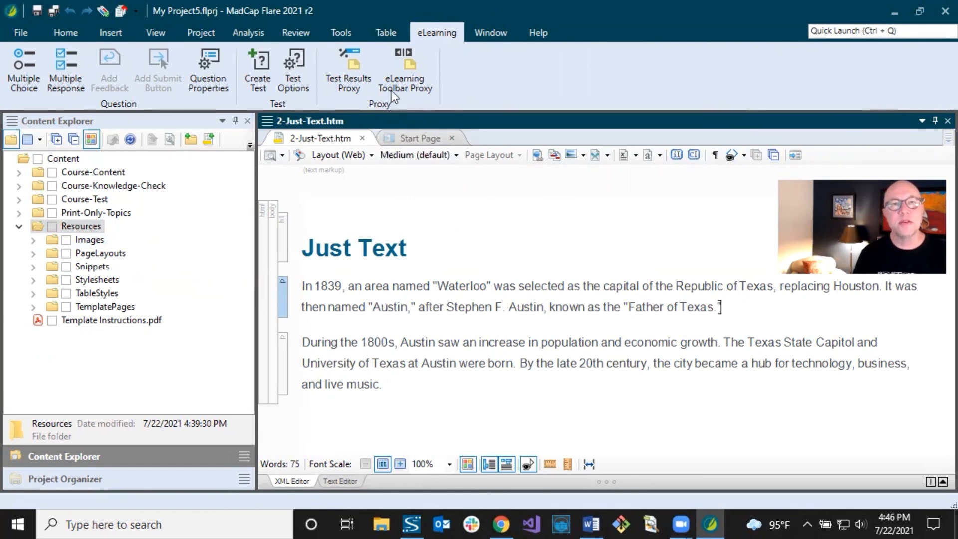
click(386, 32)
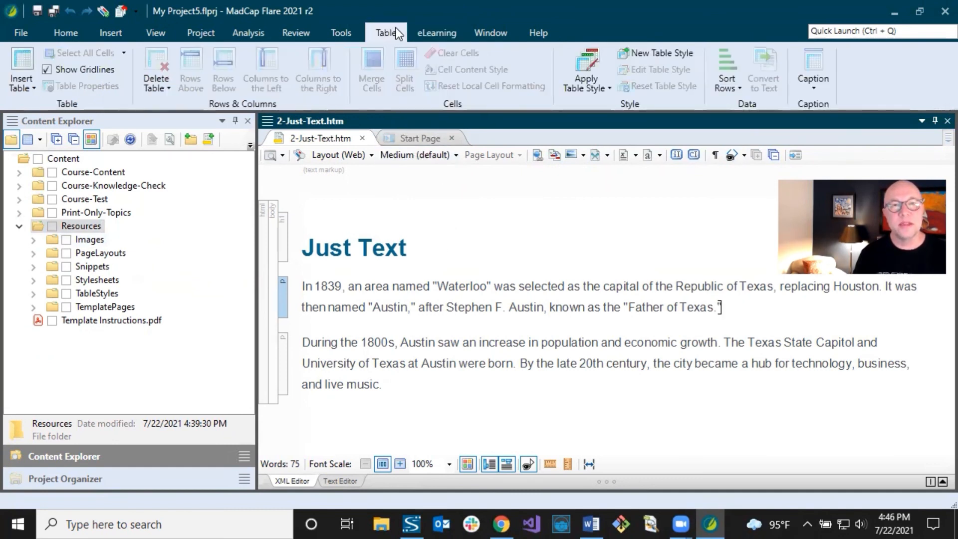
click(430, 32)
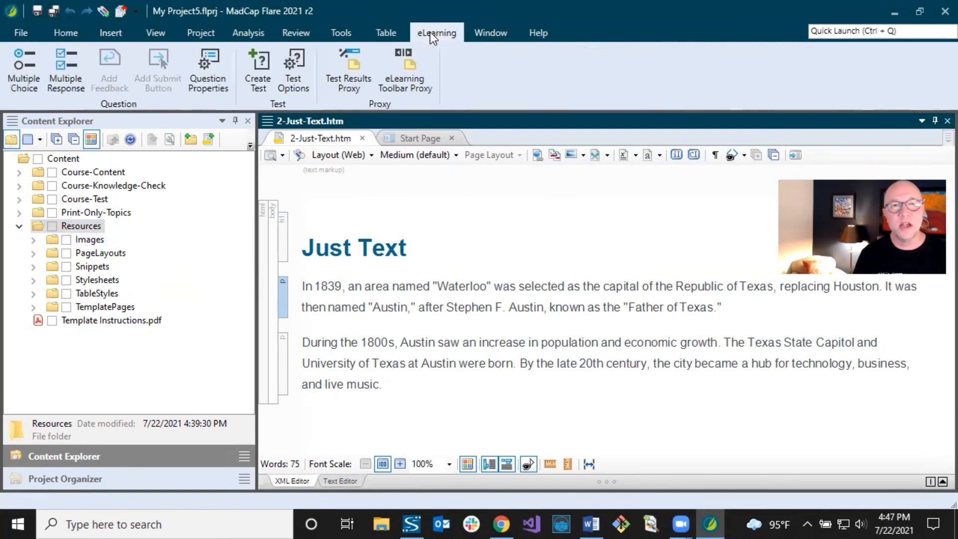
Step: With the cursor in the Just Text heading, show the Question Properties pane and widen it until all its fields are readable
click(437, 251)
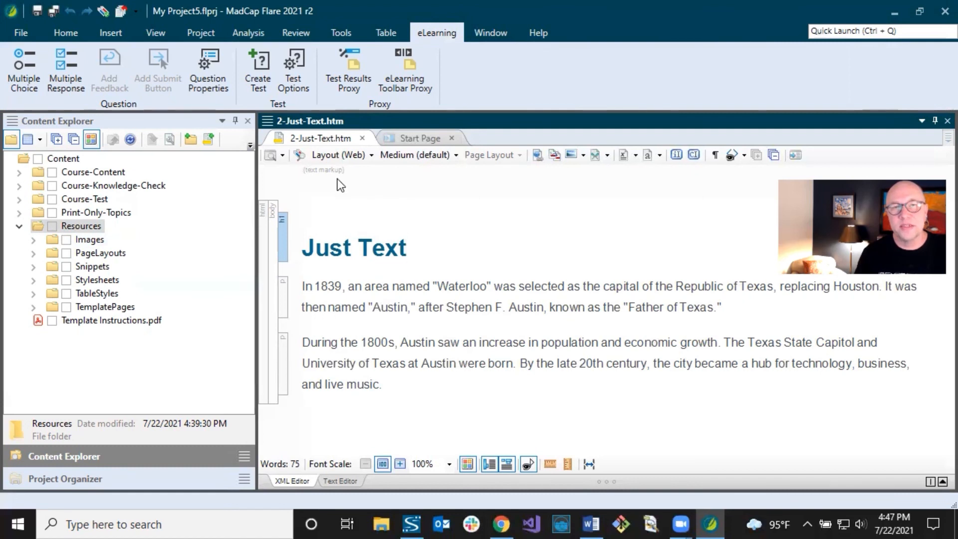
click(215, 76)
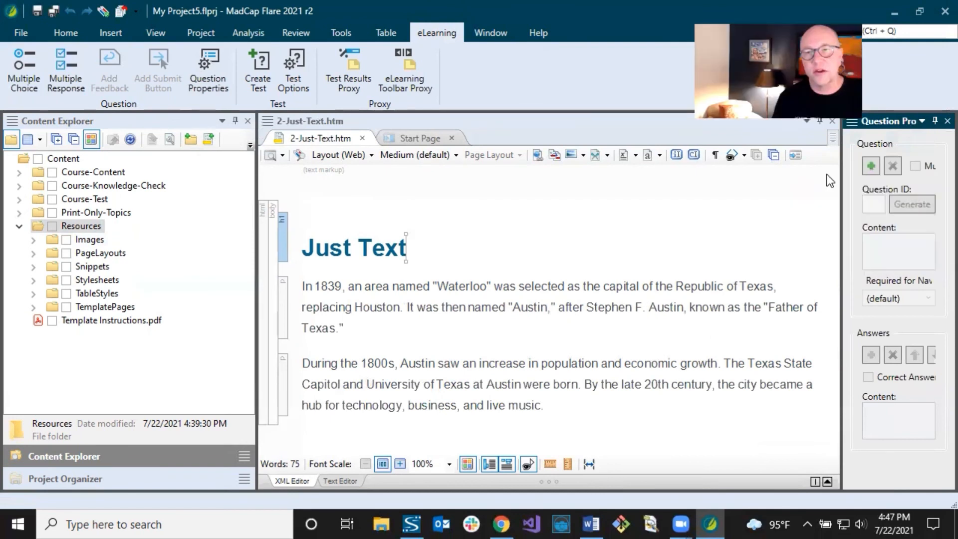
drag(841, 192, 727, 206)
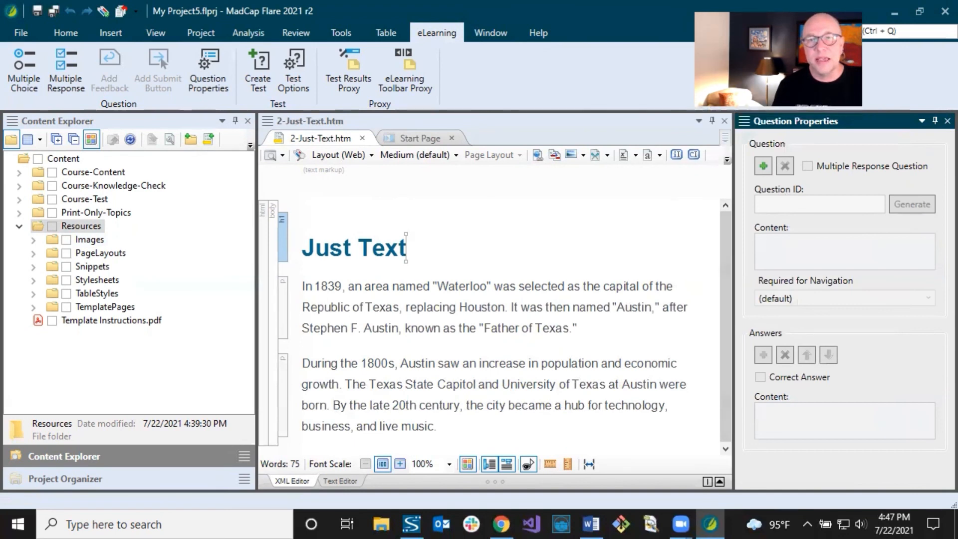
click(438, 285)
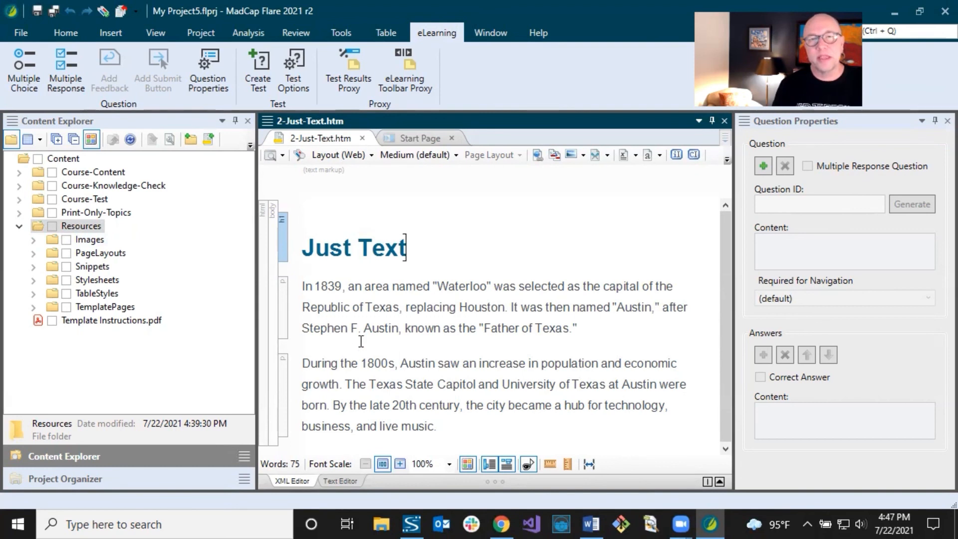
Step: Show the project's organizational files, expand TOCs, and open Online-TOC (Primary) for editing
click(122, 478)
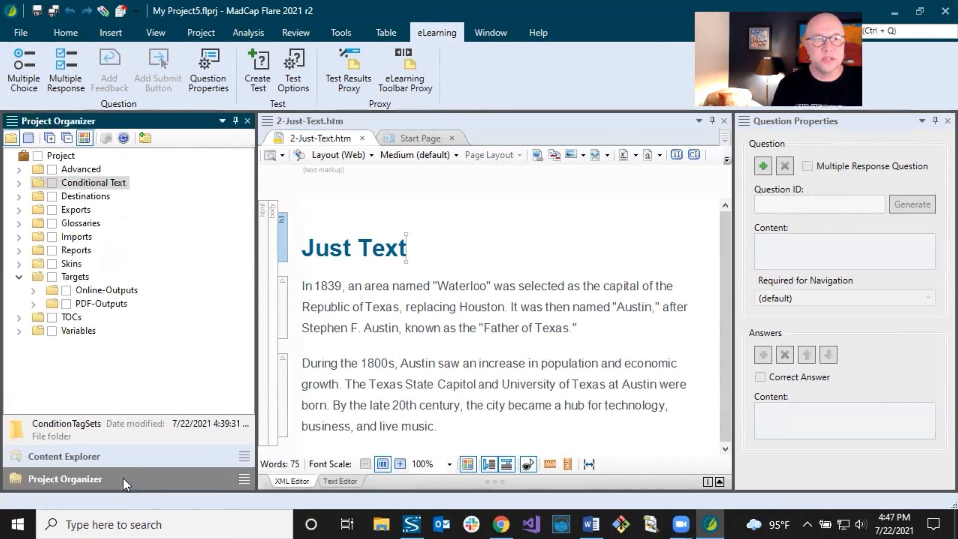
click(19, 318)
click(86, 334)
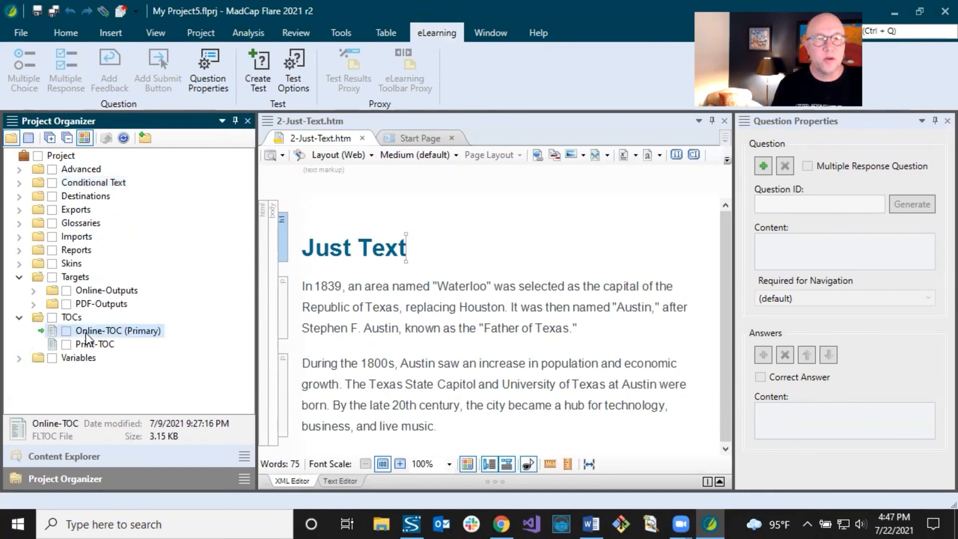
double_click(86, 333)
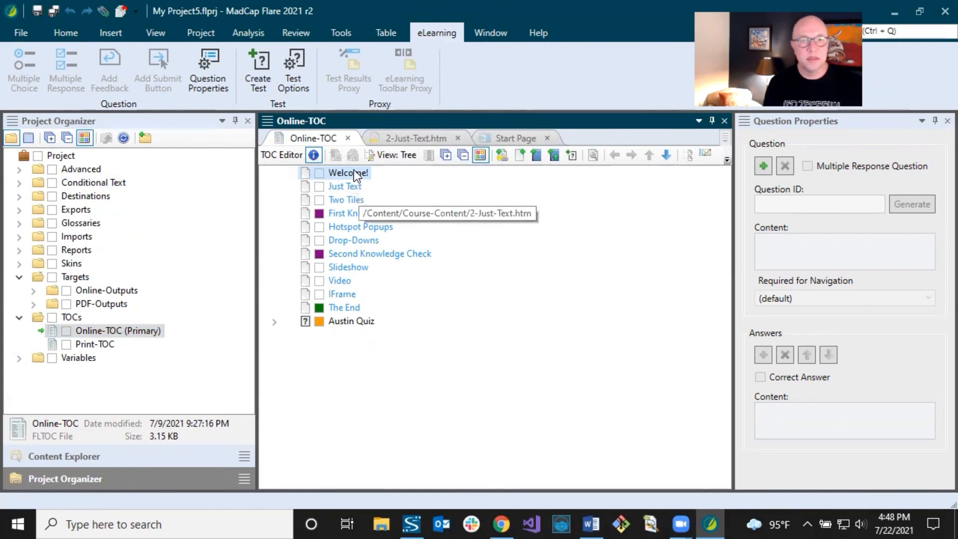
Step: Return to the content files, expand the Course-Content folder, and select 1-Course-Title.htm for comparison with the Online-TOC entries
click(91, 455)
click(19, 173)
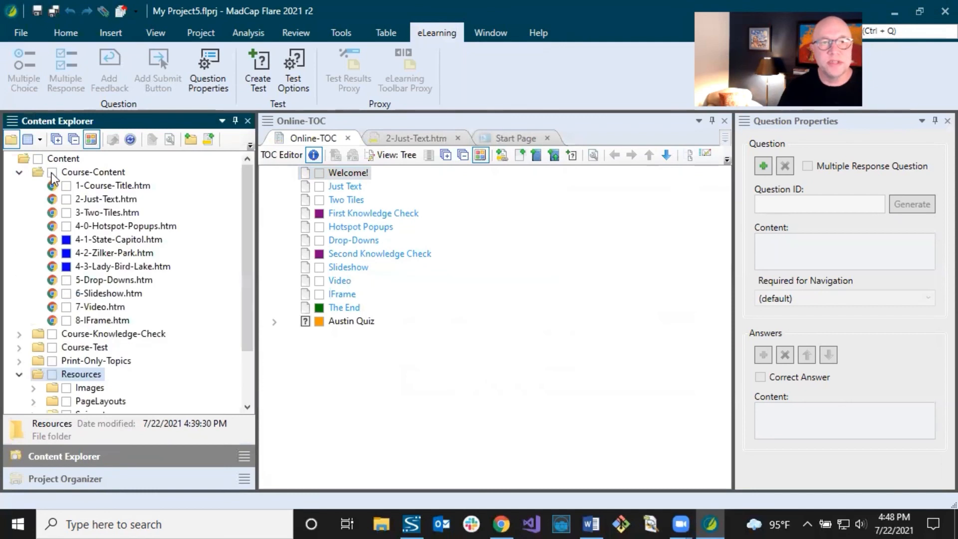
drag(94, 189, 359, 195)
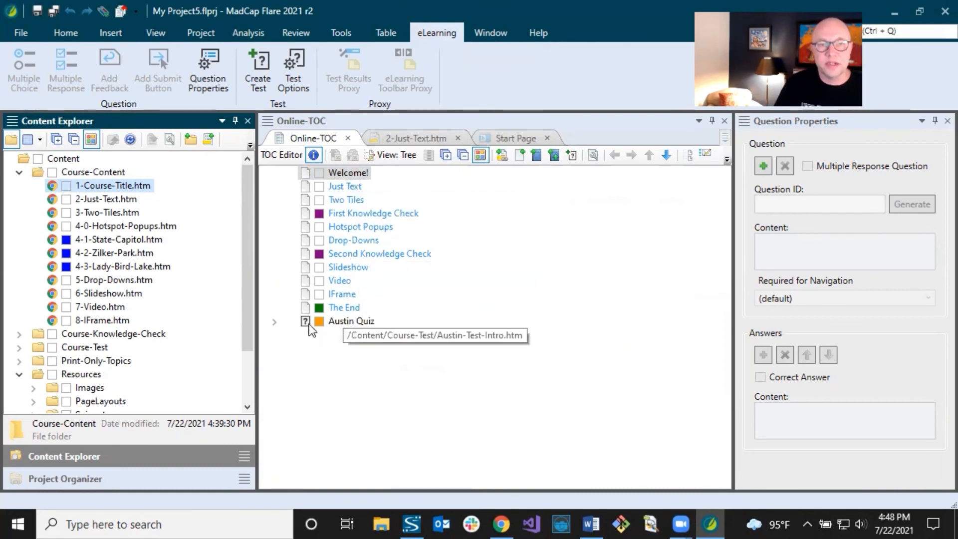
Step: Expand the Austin Quiz entry in the Online-TOC to view its question topics and select the entry
click(275, 322)
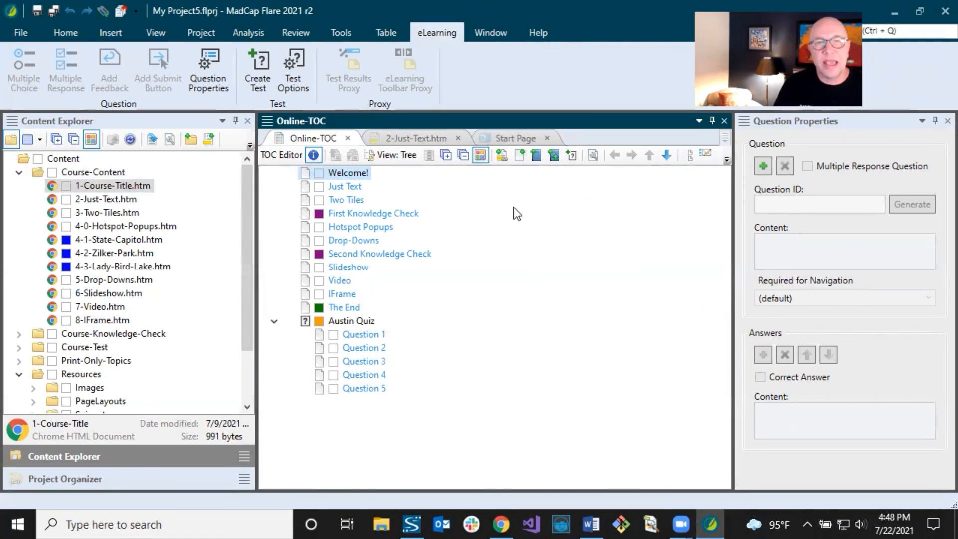
click(359, 323)
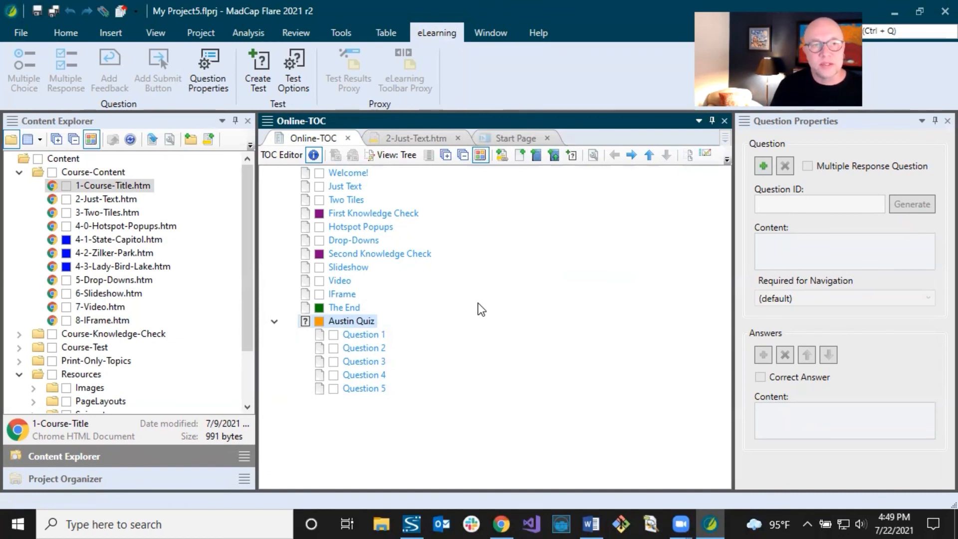
Step: Expand the TemplatePages folder under Resources and select the Course-Title.flmsp template page
scroll(185, 342, down, 3)
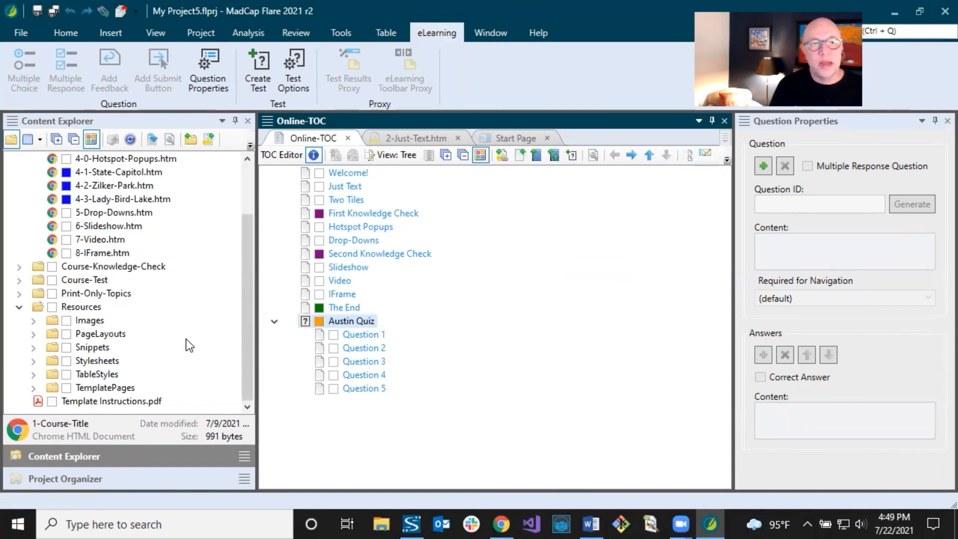
click(33, 388)
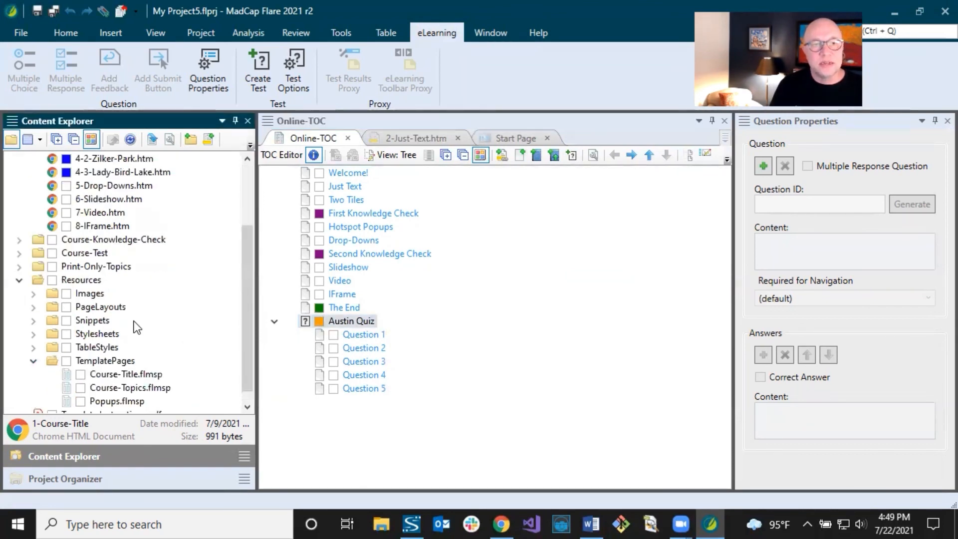
scroll(134, 322, down, 1)
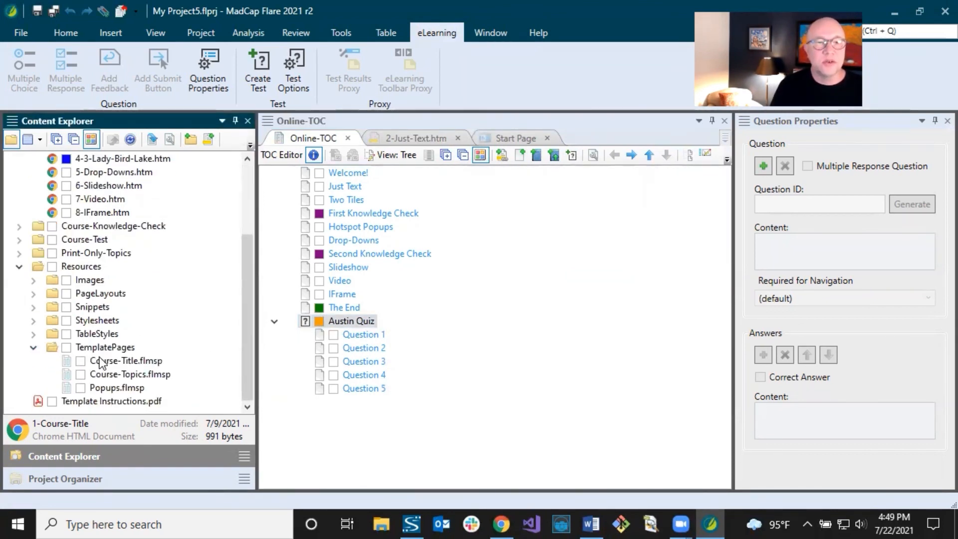
click(148, 360)
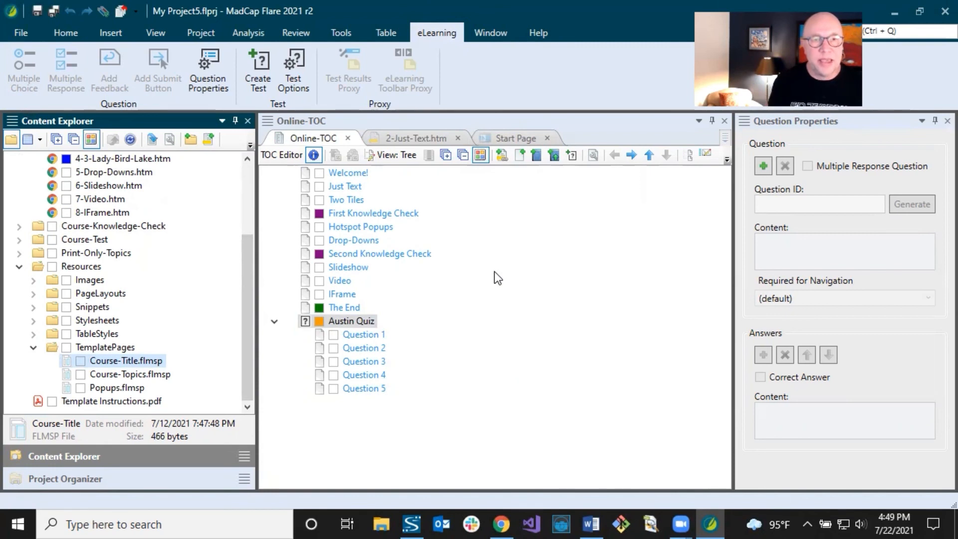
Step: Review the text of the 2-Just-Text.htm topic, and open the Course-Topics.flmsp template page for editing
click(397, 138)
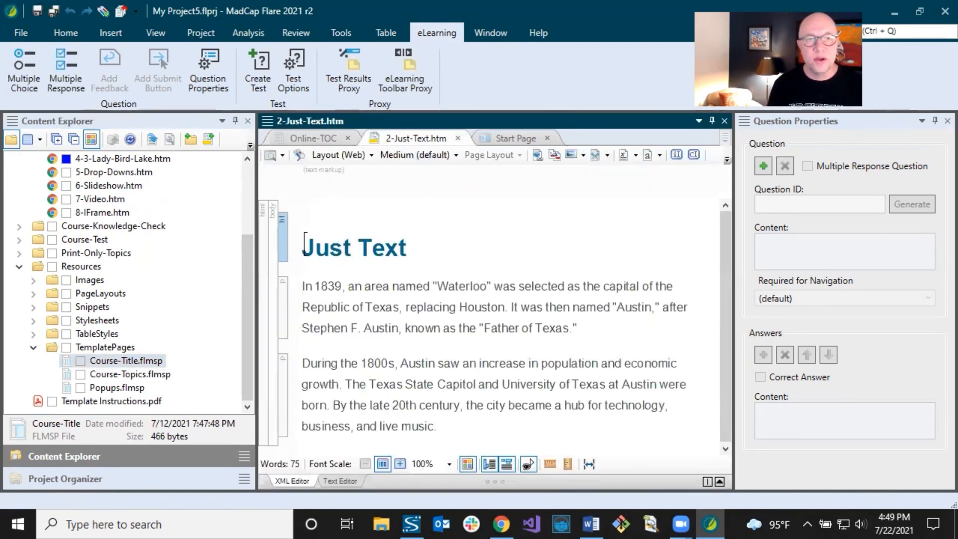
drag(301, 247, 412, 301)
click(413, 303)
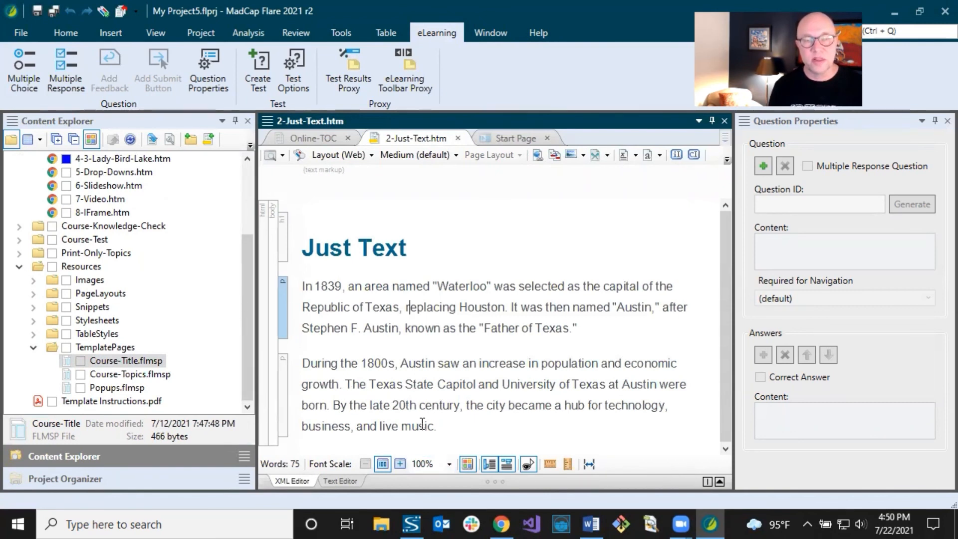
click(443, 427)
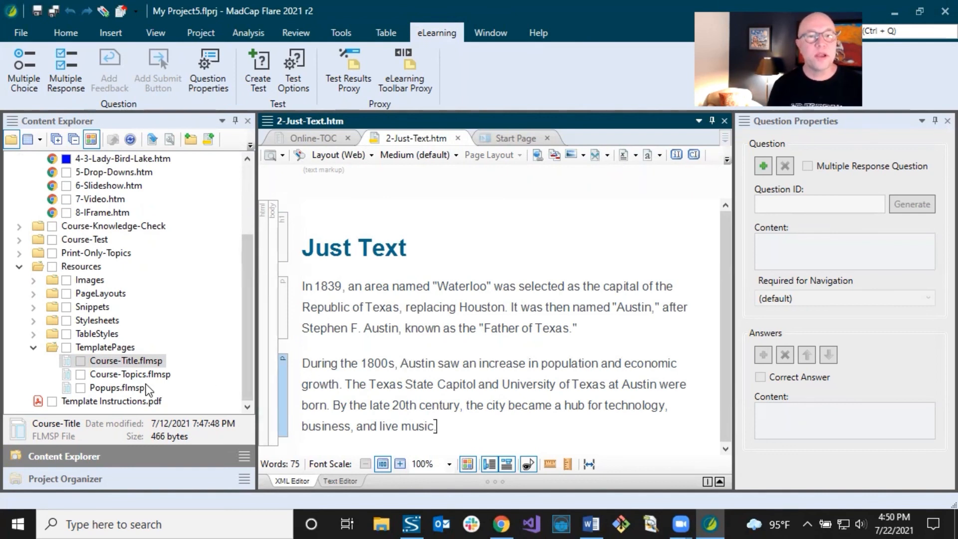
double_click(134, 376)
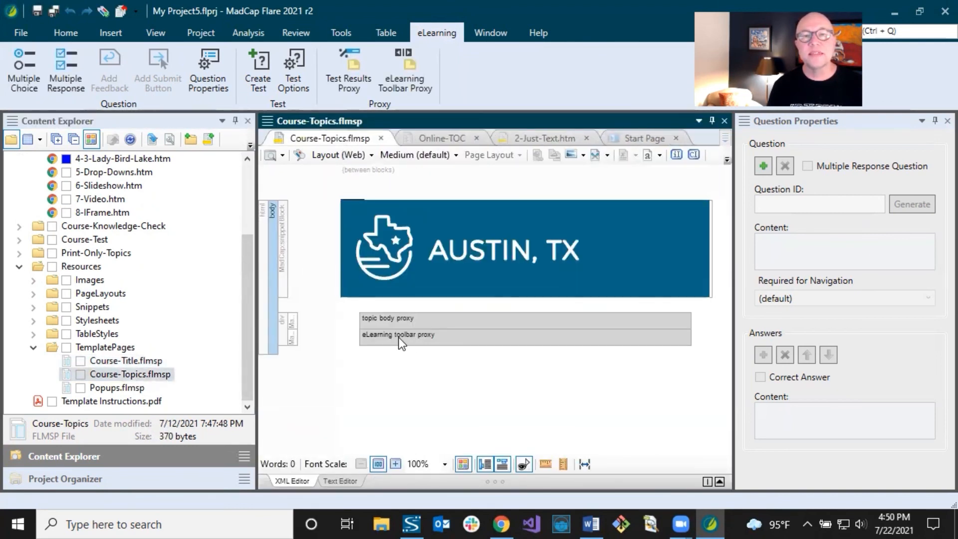
Step: Select the eLearning toolbar proxy in the Course-Topics.flmsp template page and close that page
click(427, 340)
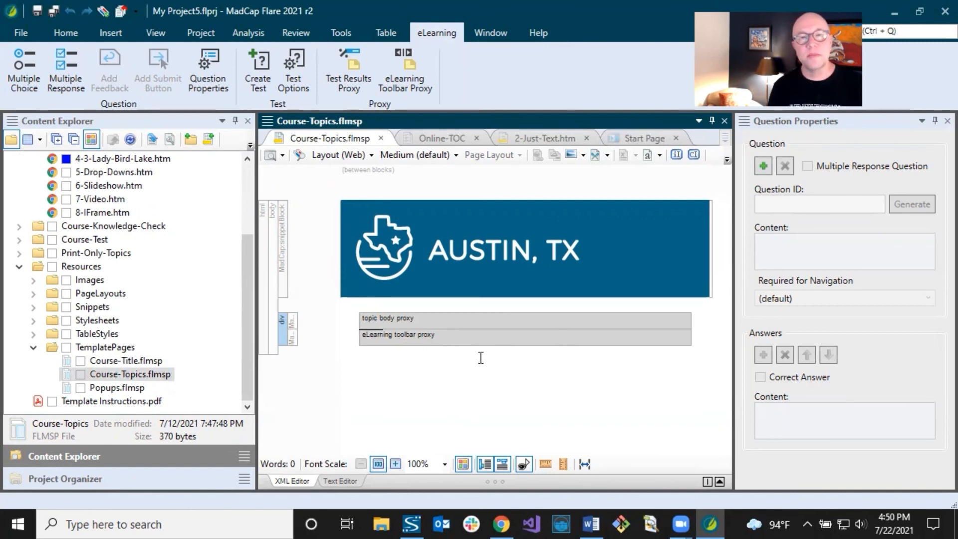
click(381, 138)
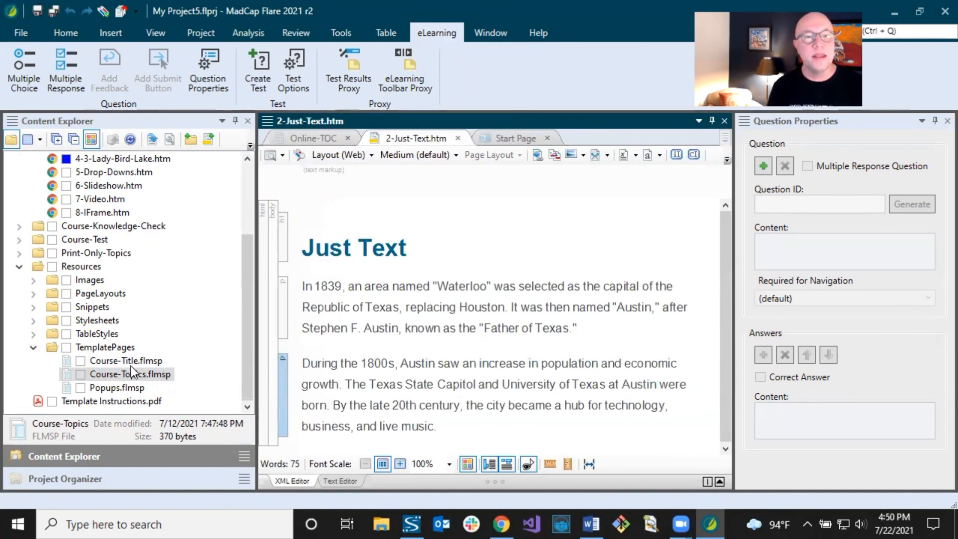
Step: Expand the project's Skins folder and select the eLearning skin, followed by the TestResults skin
click(72, 480)
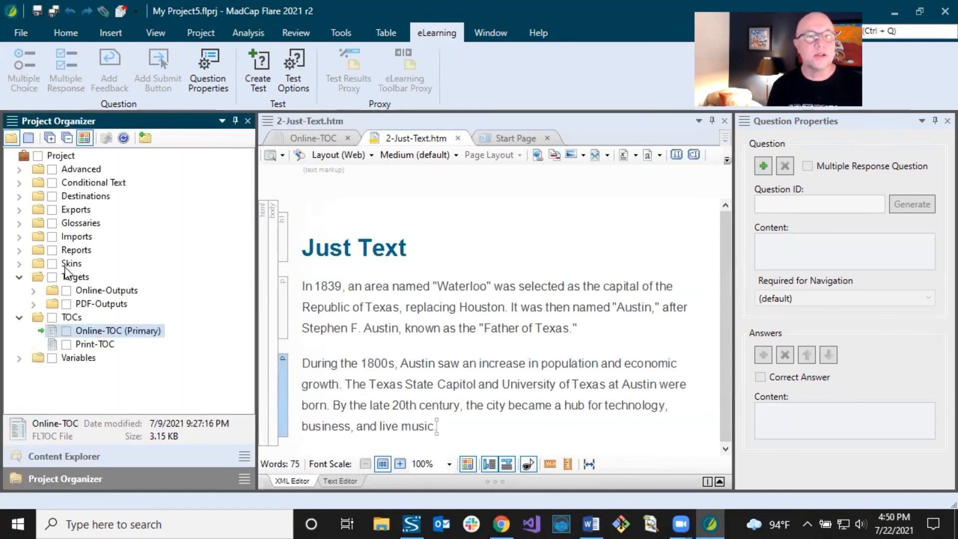
click(19, 264)
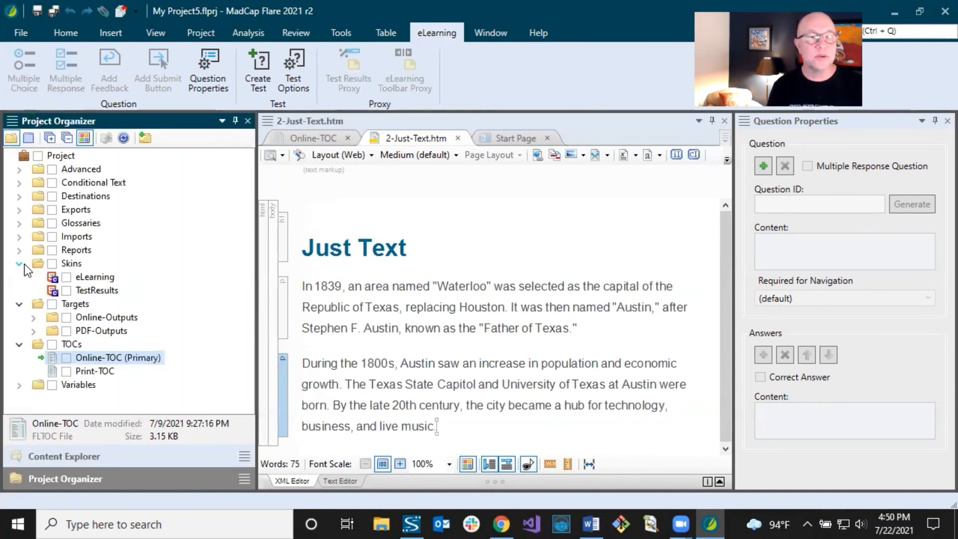
click(95, 279)
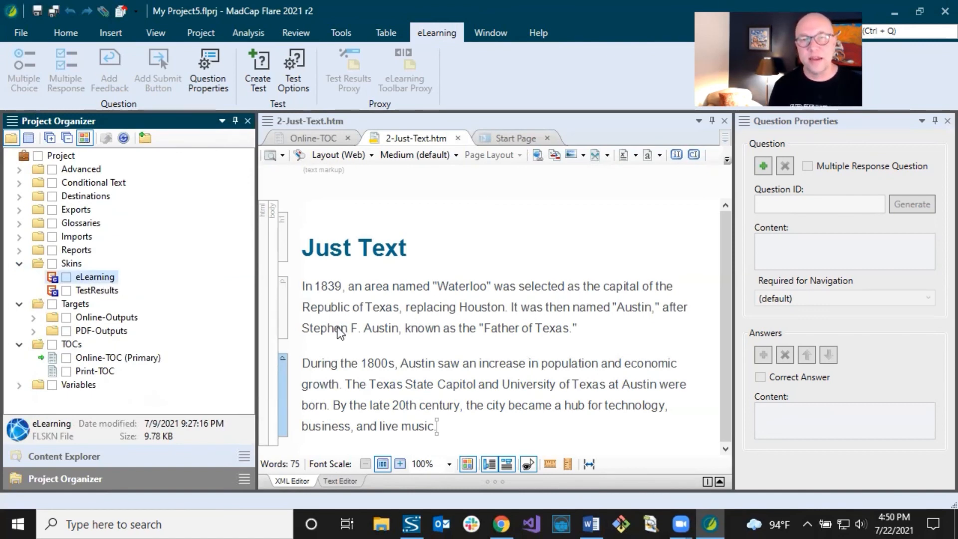
click(95, 291)
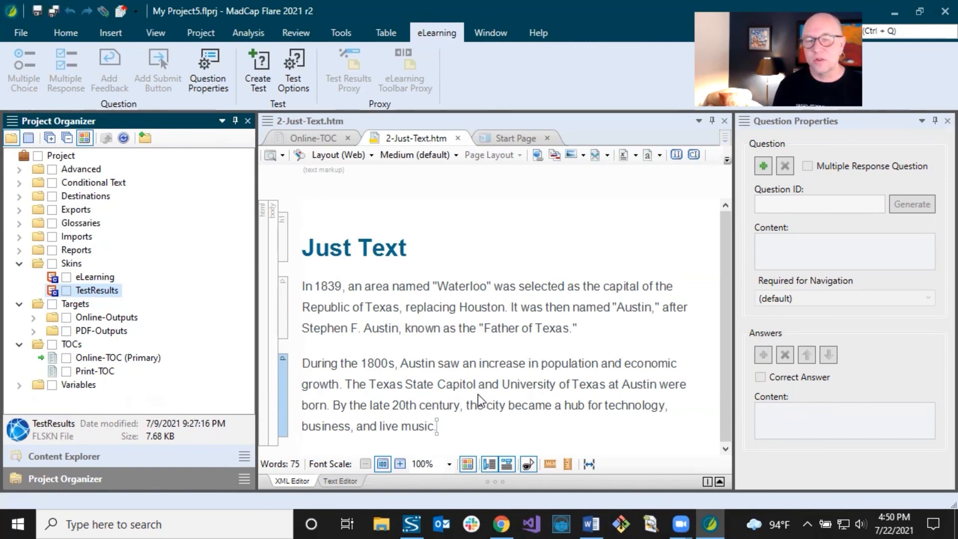
Step: Return to the content files and expand the Stylesheets folder under Resources to reveal its stylesheet
click(110, 455)
scroll(152, 290, down, 1)
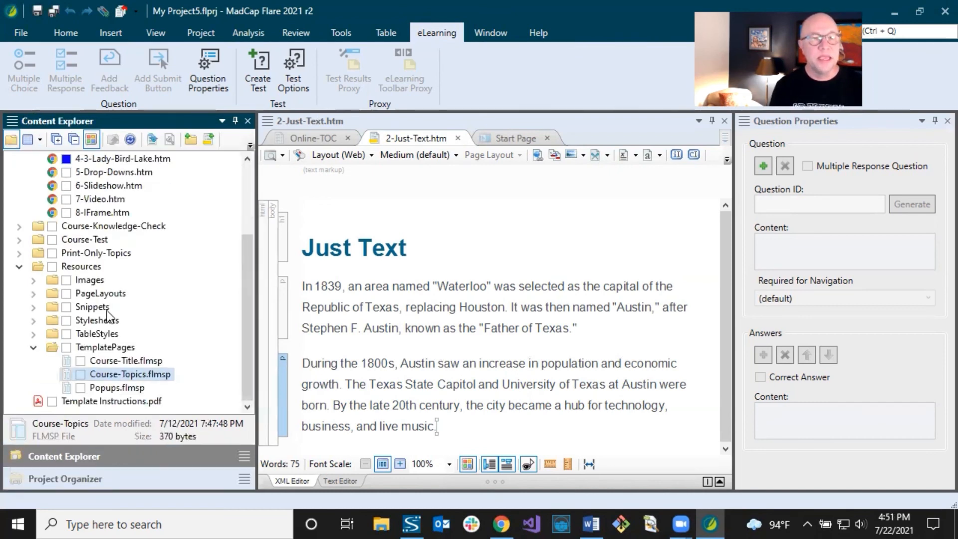
click(33, 321)
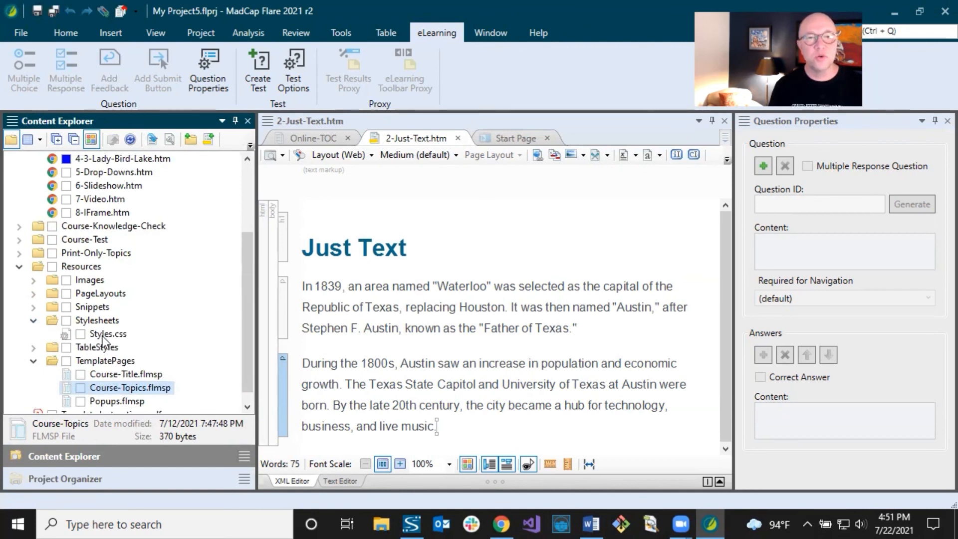
Step: Examine the formatting of the "Just Text" heading and the first body paragraph in 2-Just-Text.htm
click(337, 252)
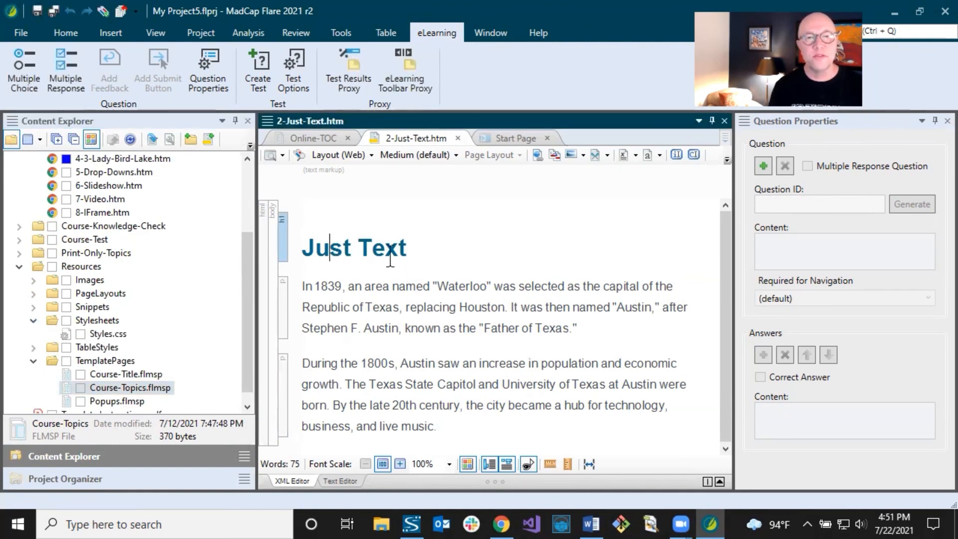
click(342, 248)
drag(381, 244, 303, 248)
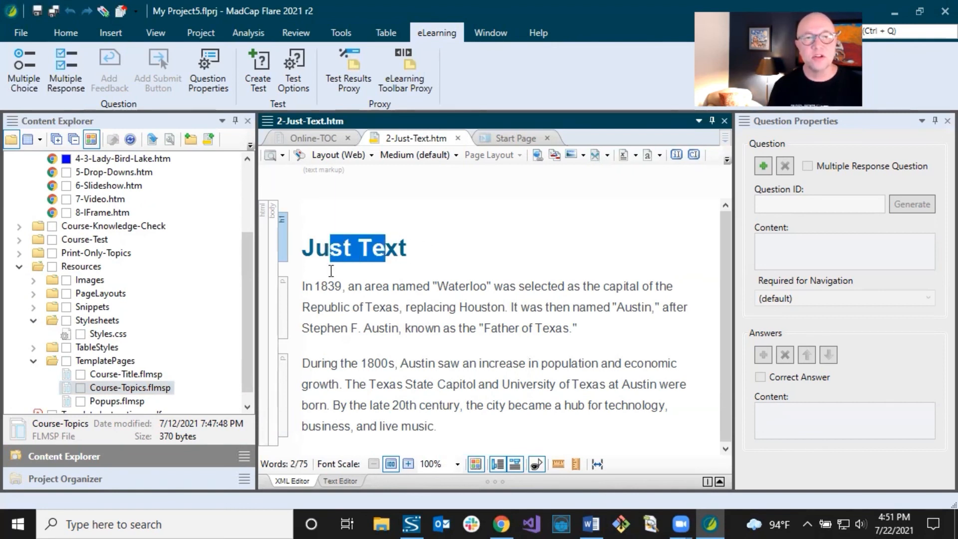
drag(329, 287, 393, 307)
click(356, 288)
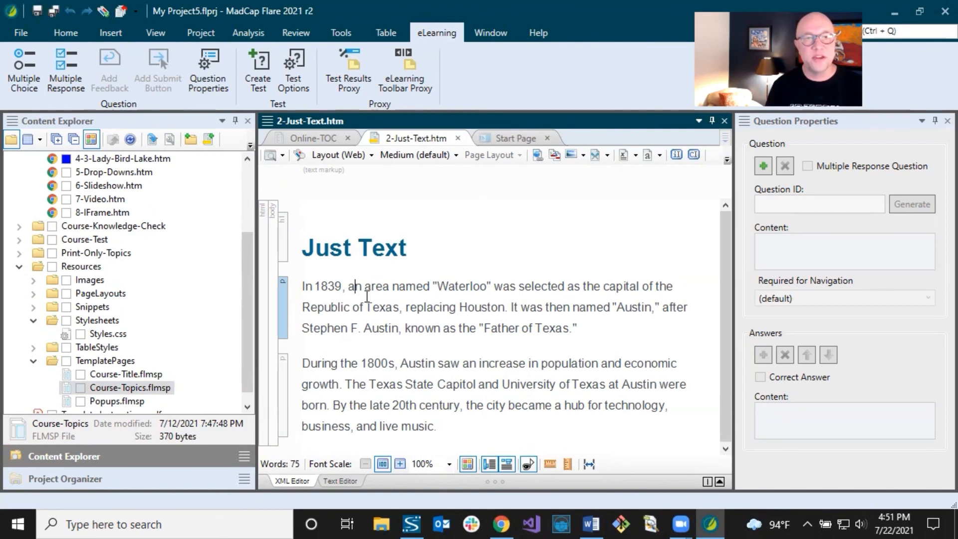
Step: Apply the h2 style to the "Just Text" heading in the 2-Just-Text.htm topic
click(406, 248)
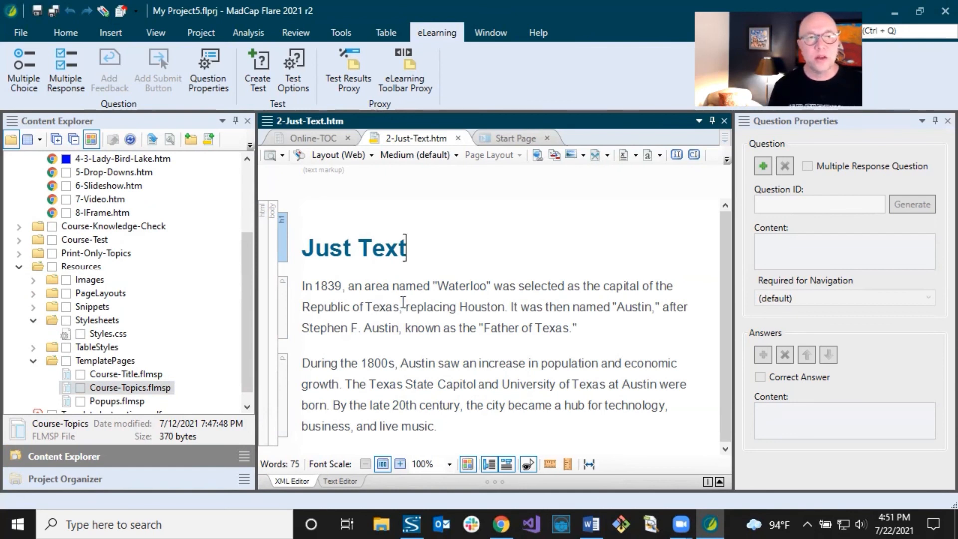
click(60, 34)
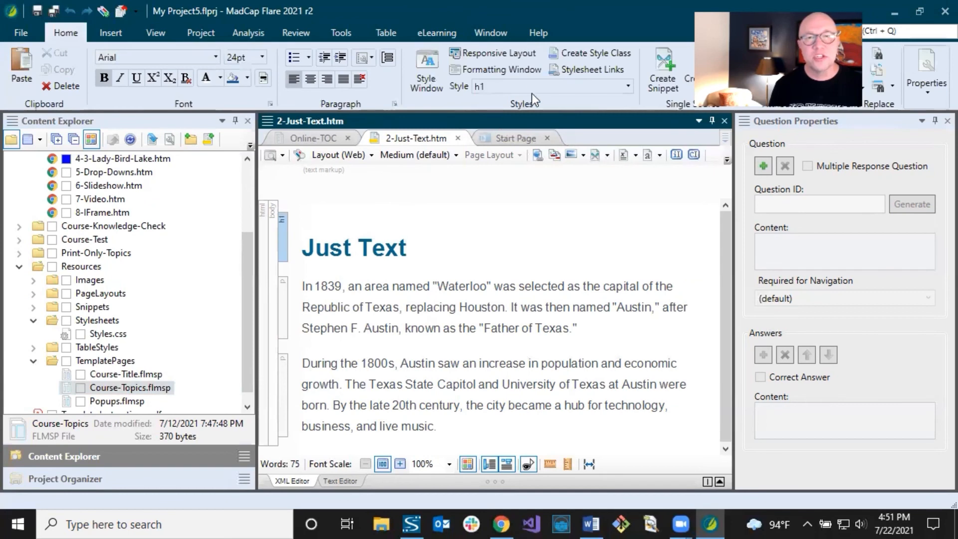
click(629, 86)
scroll(532, 384, down, 2)
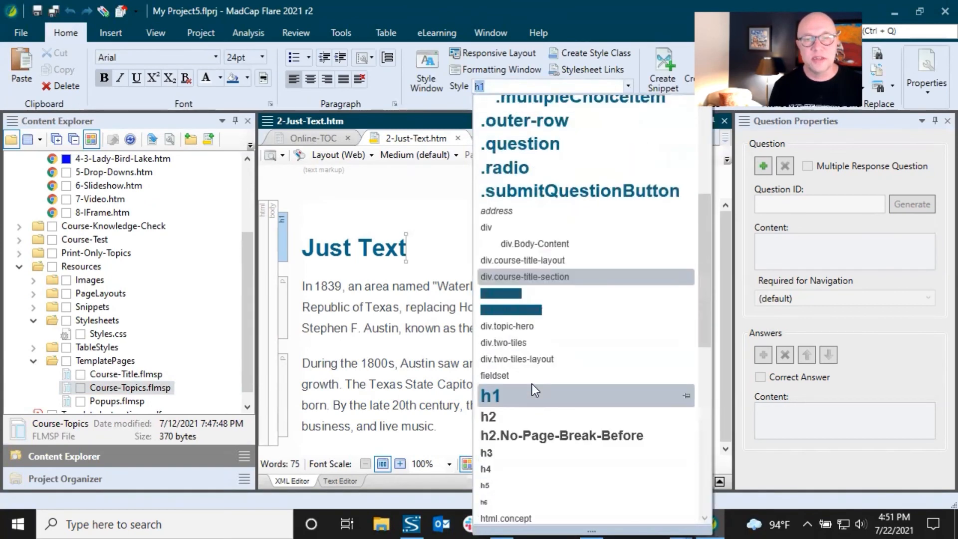
click(498, 410)
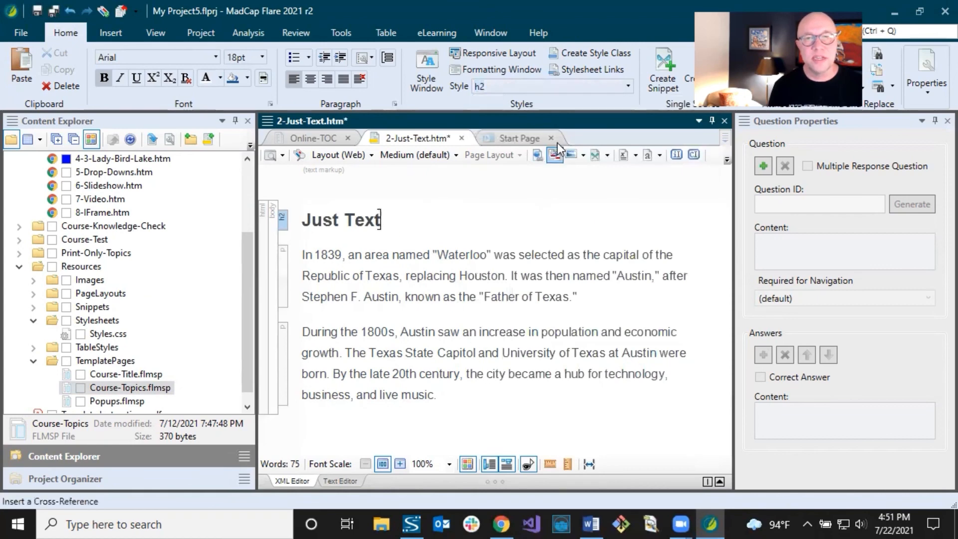
Step: Set the "Just Text" heading back to the h1 style
click(628, 86)
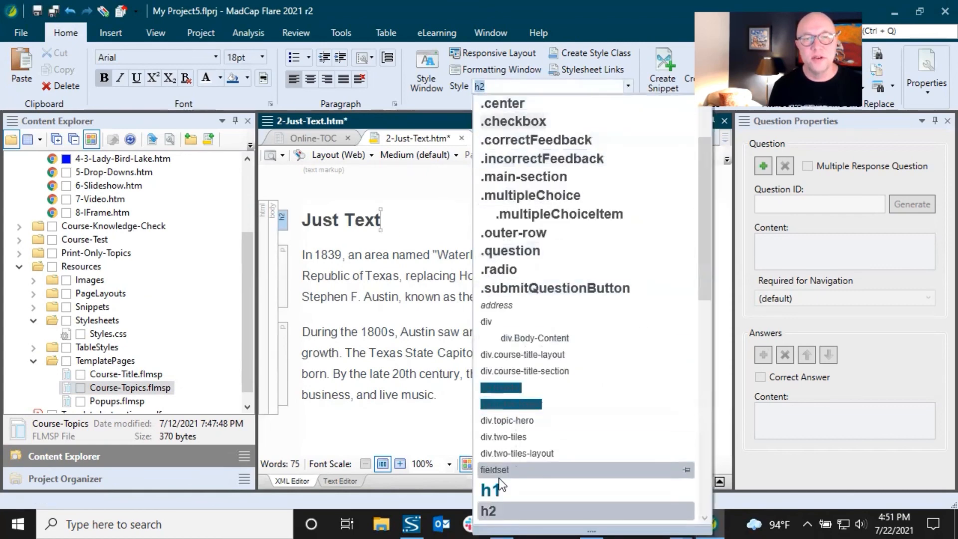
click(493, 490)
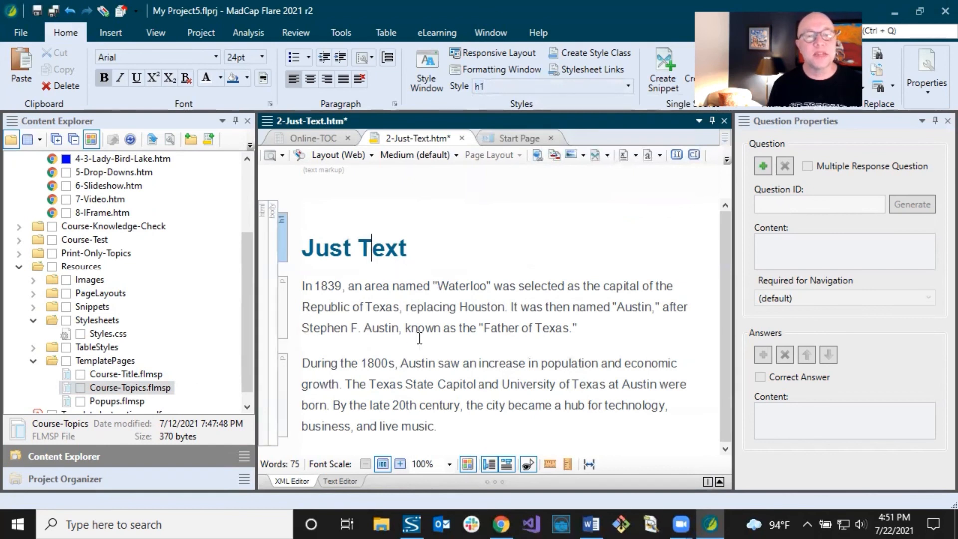
click(372, 248)
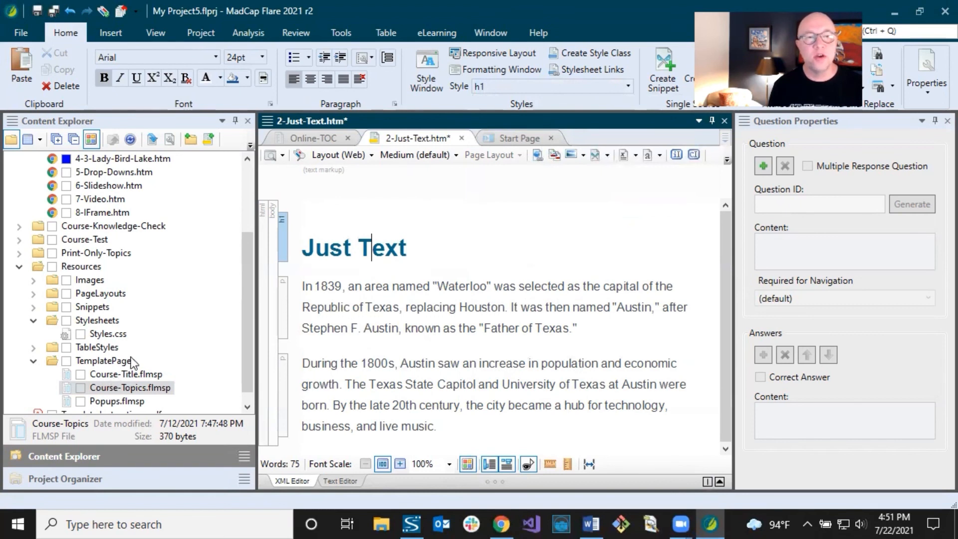
Step: Select the Styles.css stylesheet in the Stylesheets folder of the content files
scroll(137, 352, down, 1)
click(123, 321)
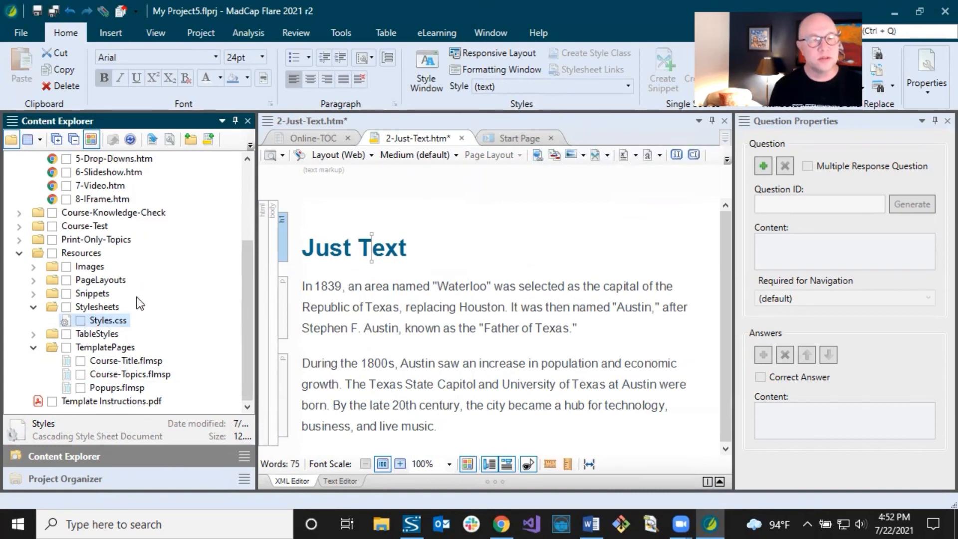
Step: Return to the project files, expand the Online-Outputs folder under Targets, and select the Online-Combination-Course target
click(101, 478)
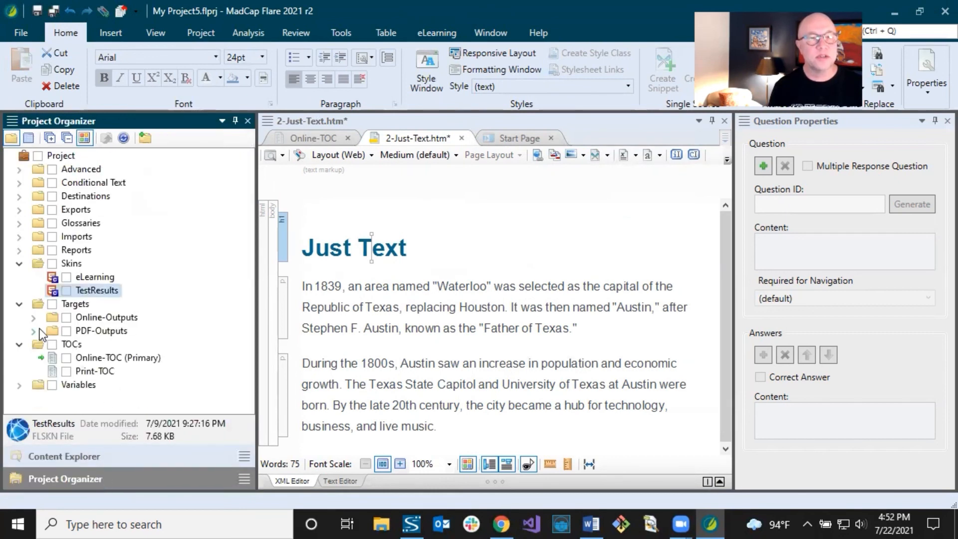
click(33, 318)
click(122, 333)
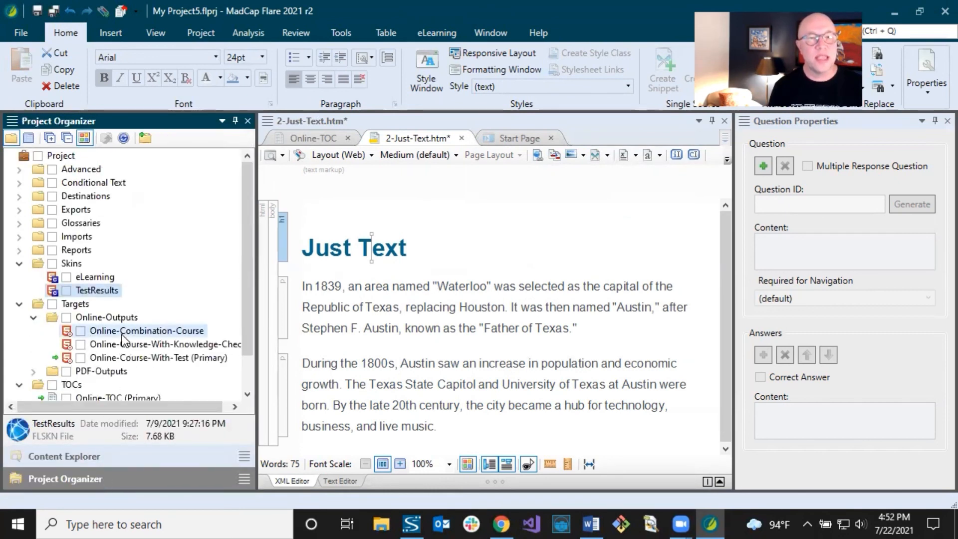
double_click(121, 334)
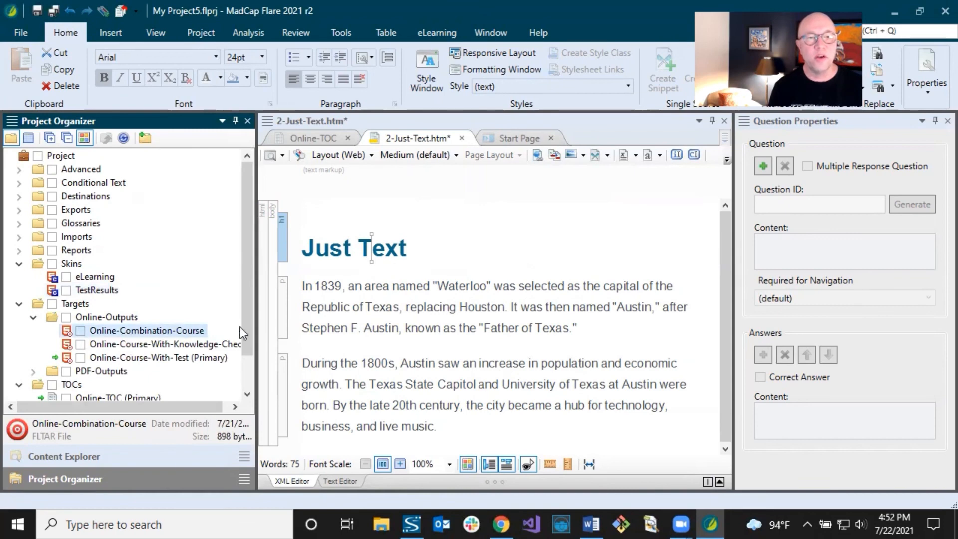